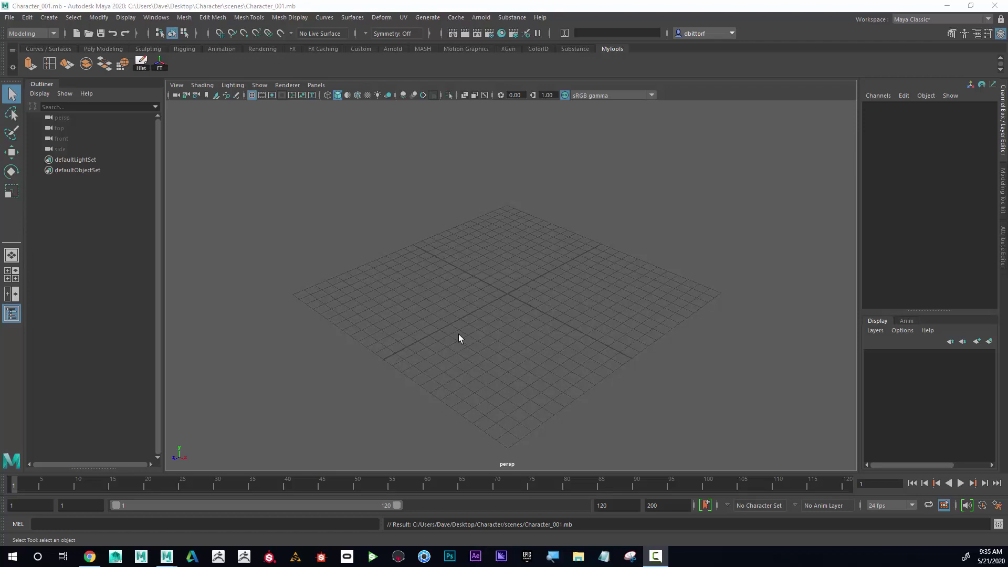
Restore the full-screen Maya window and nudge it right so the Male_Front and Male_Side desktop images are visible
double_click(291, 7)
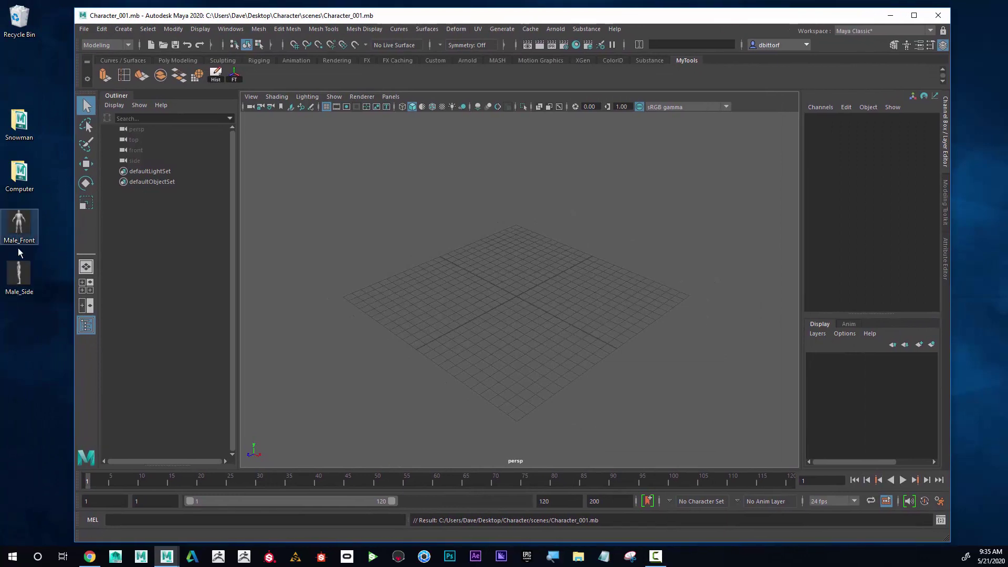
left_click(16, 270)
left_click(23, 235)
left_click(20, 281)
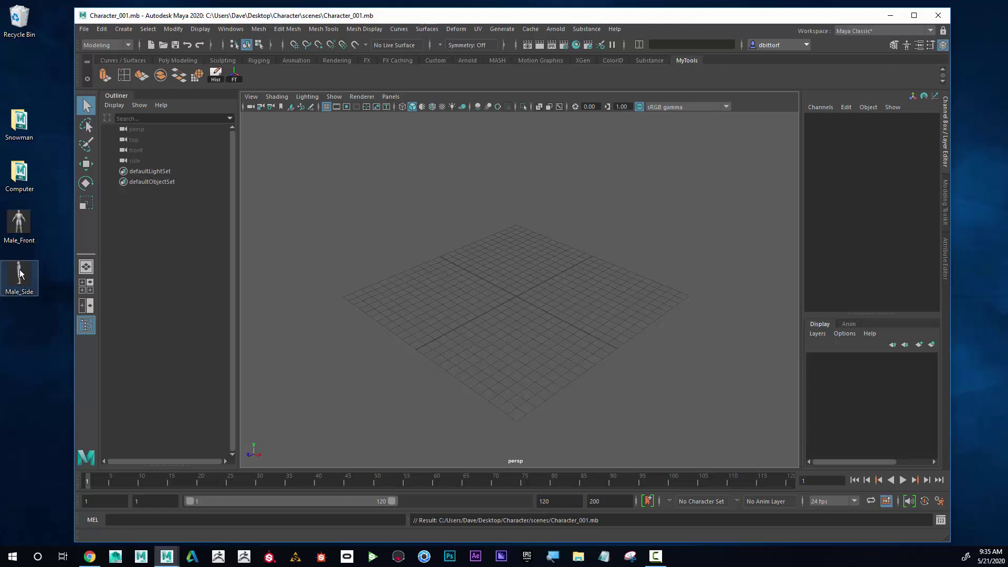
left_click_drag(269, 19, 290, 16)
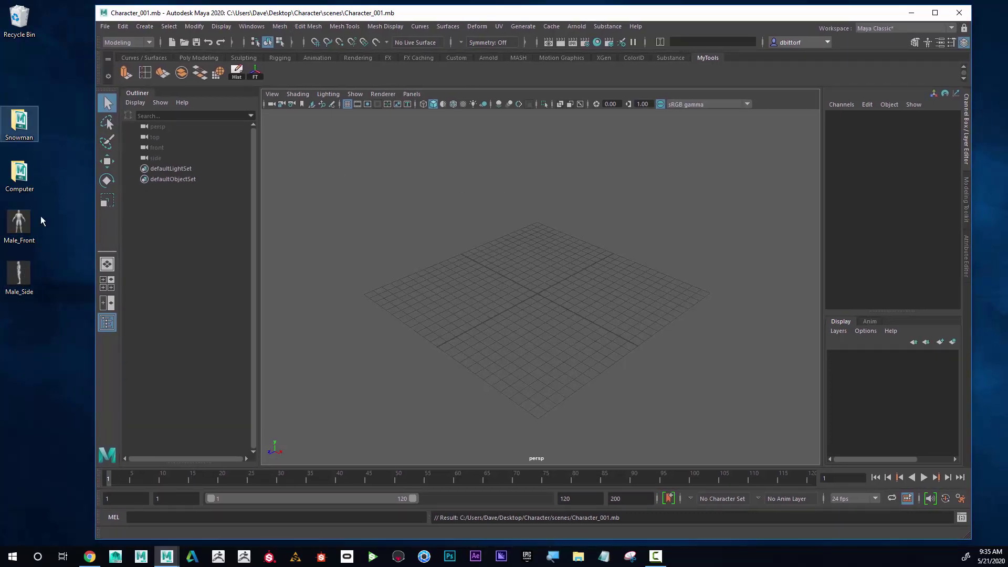
double_click(19, 132)
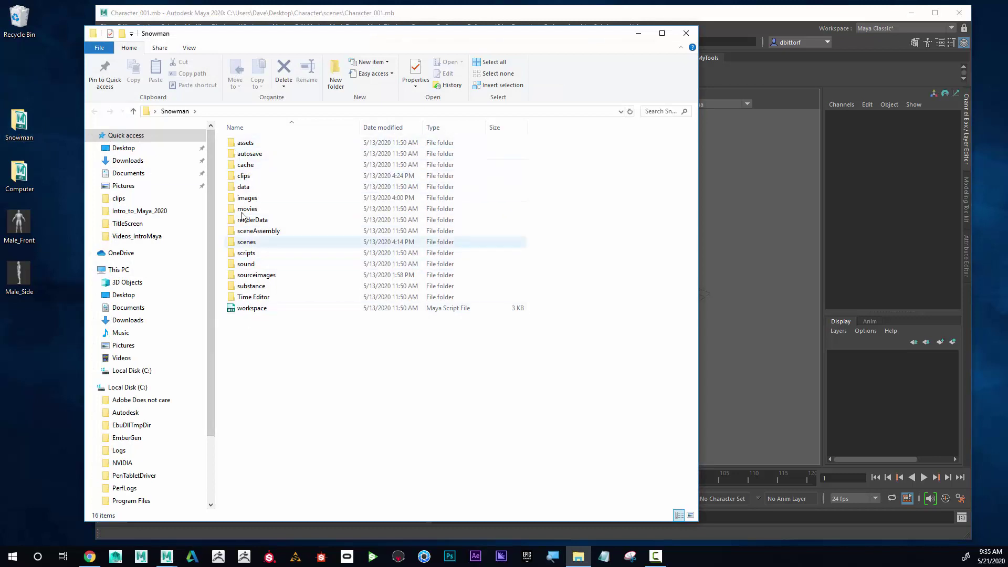
double_click(251, 276)
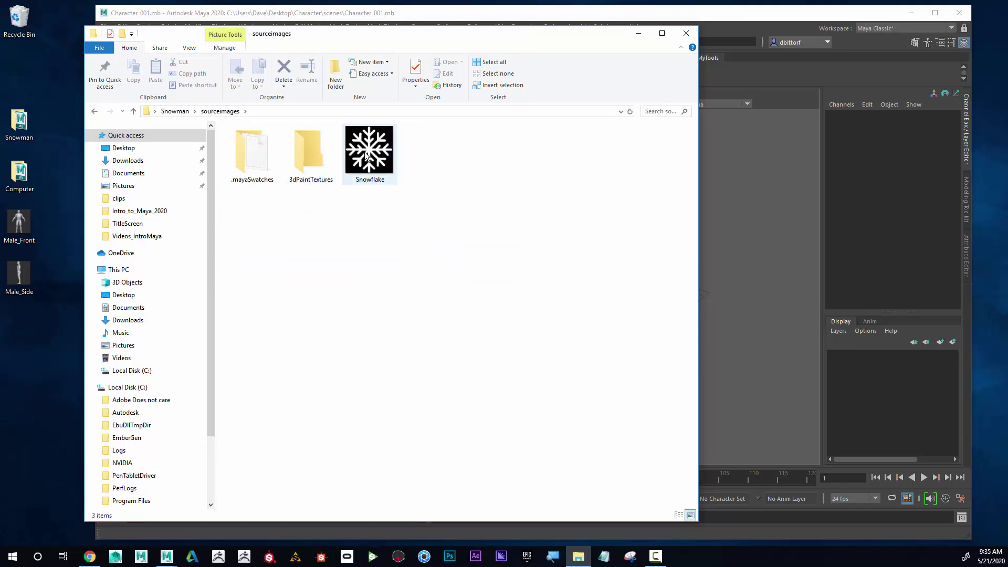
left_click(687, 32)
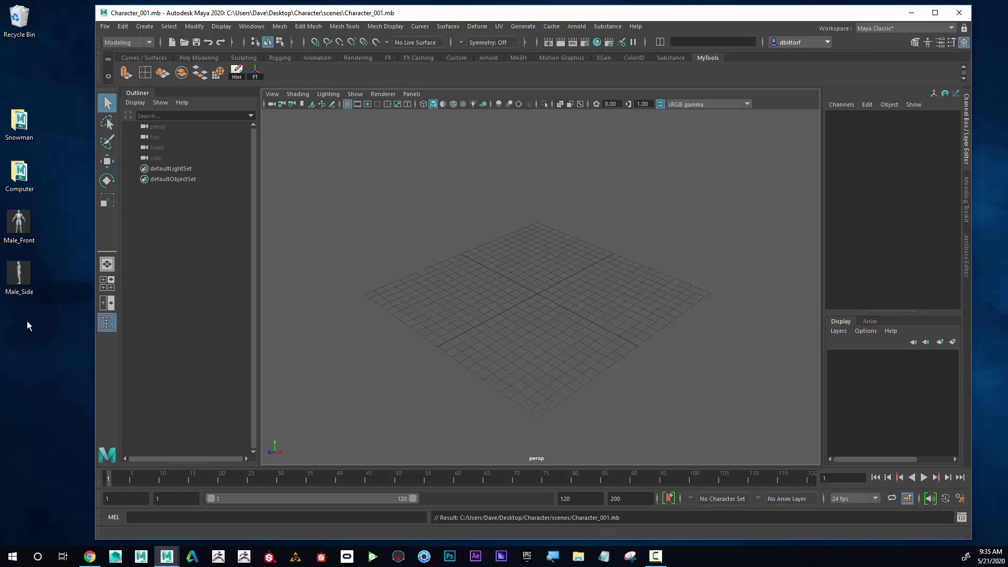
Create a new project named Character in the Project Window and drag its folder onto the desktop
left_click(105, 26)
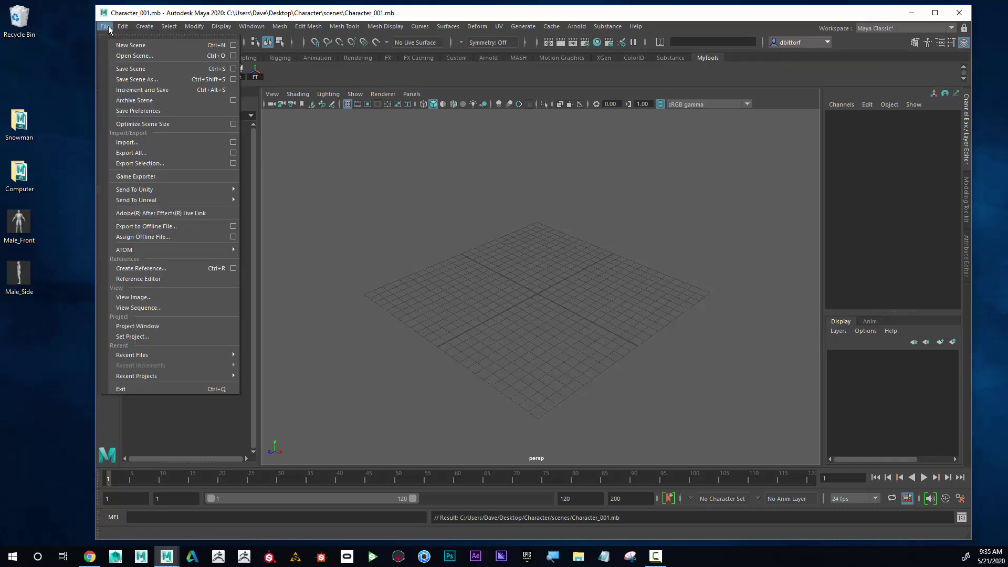
left_click(137, 326)
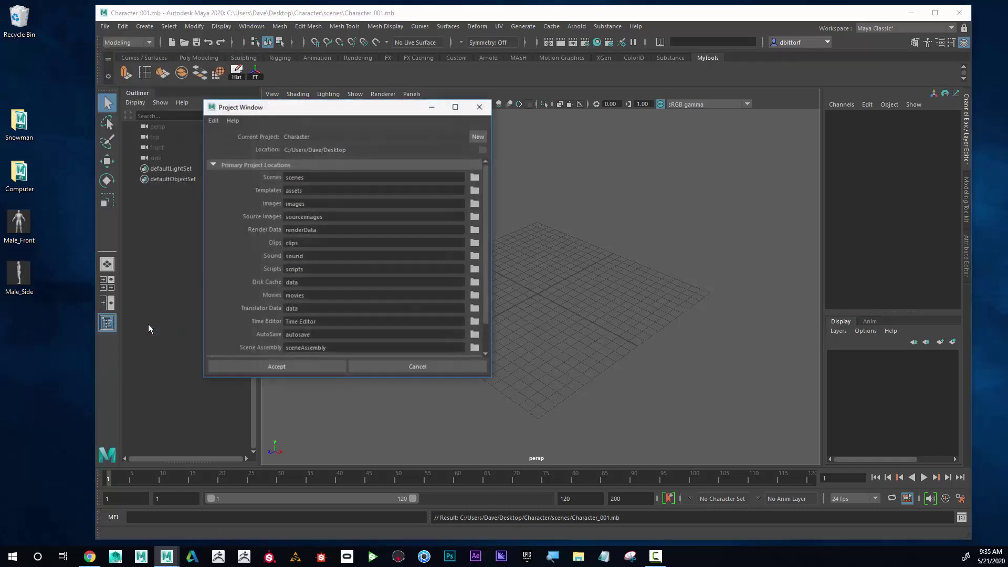
left_click(479, 137)
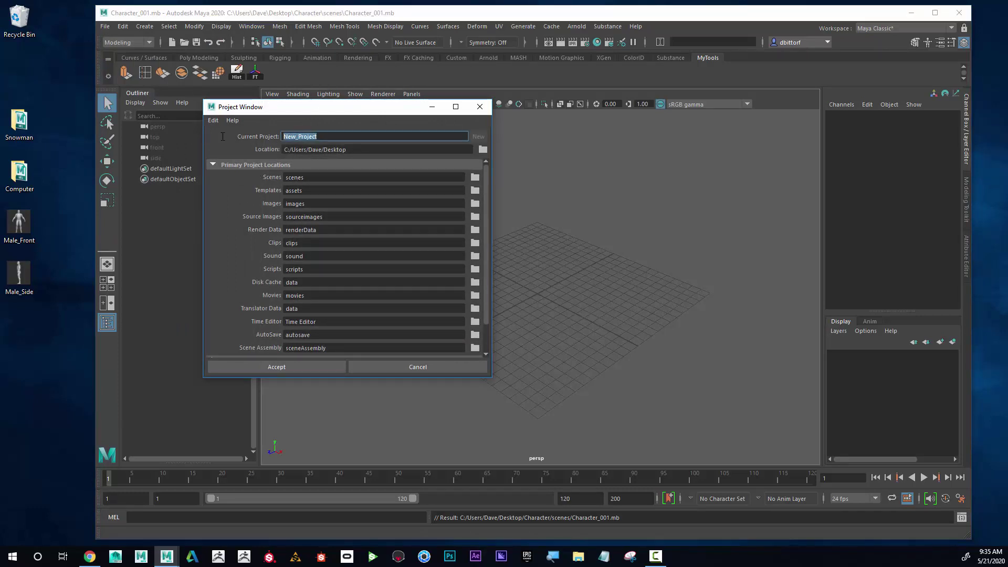
type("Character")
left_click(268, 368)
key("alt+Tab")
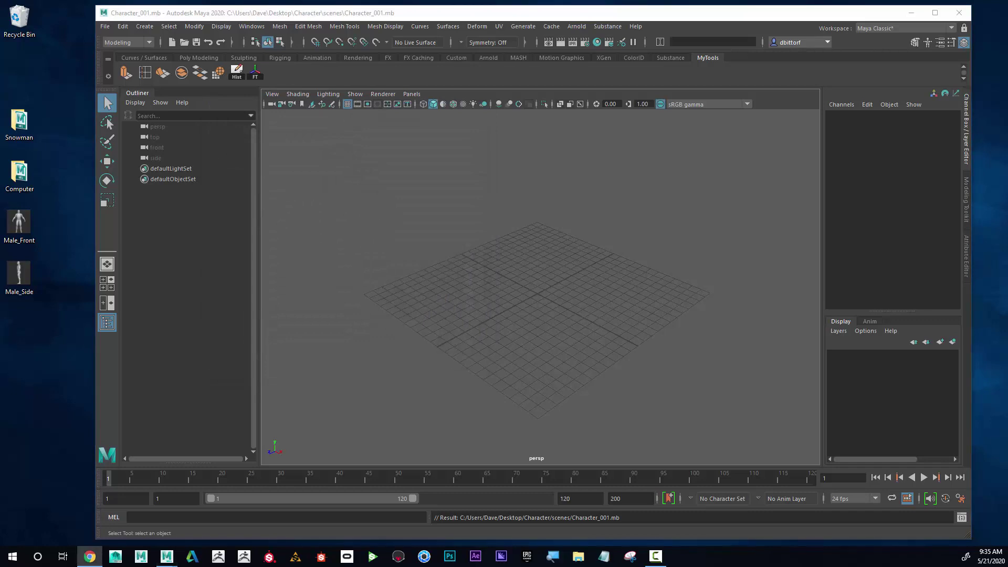
left_click_drag(876, 323, 21, 335)
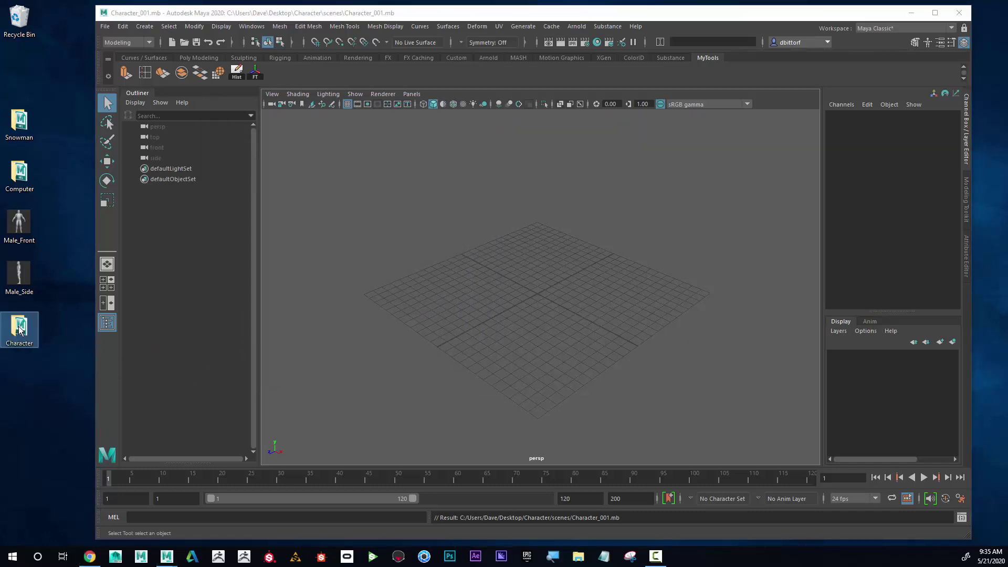
Open Character > sourceimages and drag Male_Front and Male_Side from the desktop into it
double_click(19, 329)
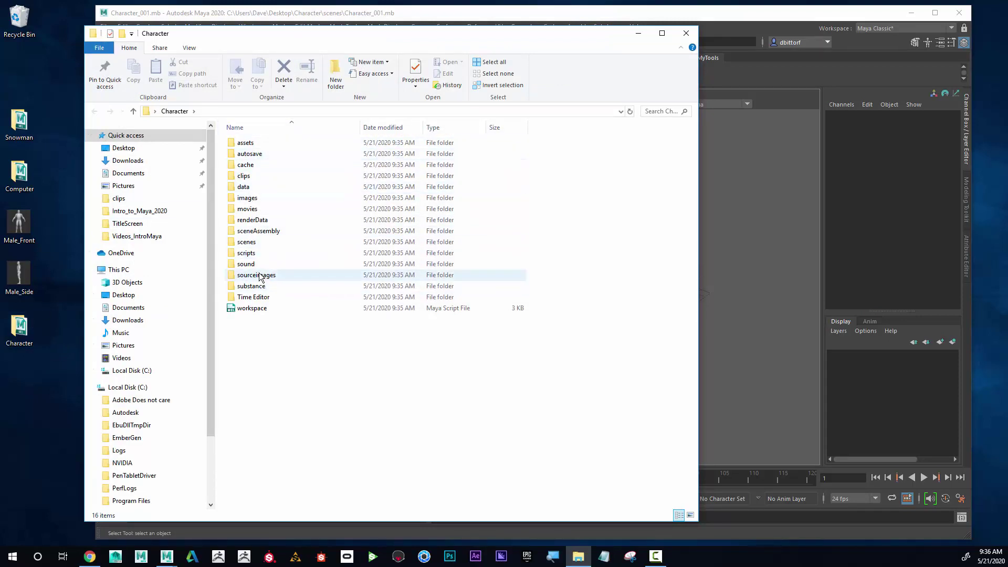
double_click(261, 277)
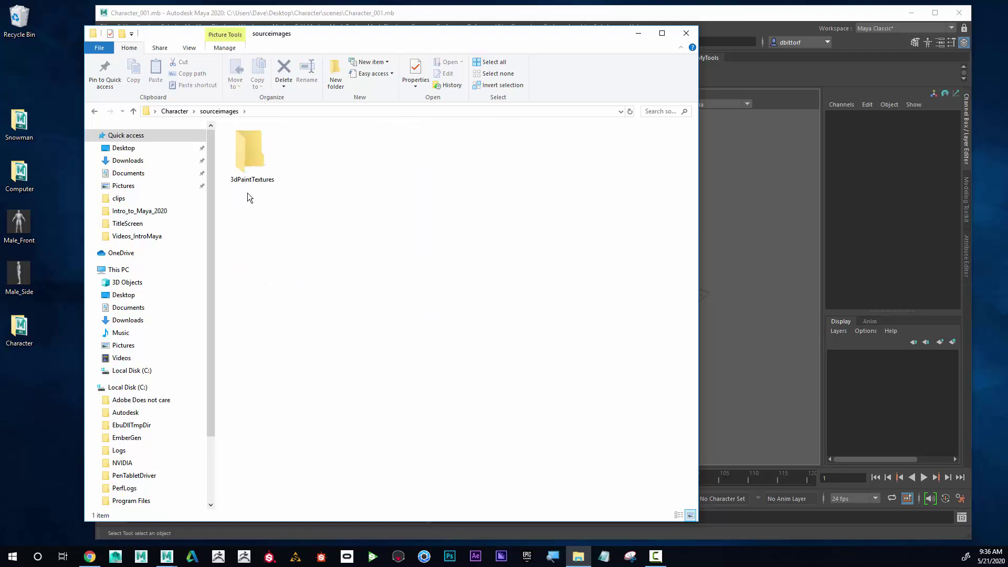
left_click_drag(312, 38, 287, 40)
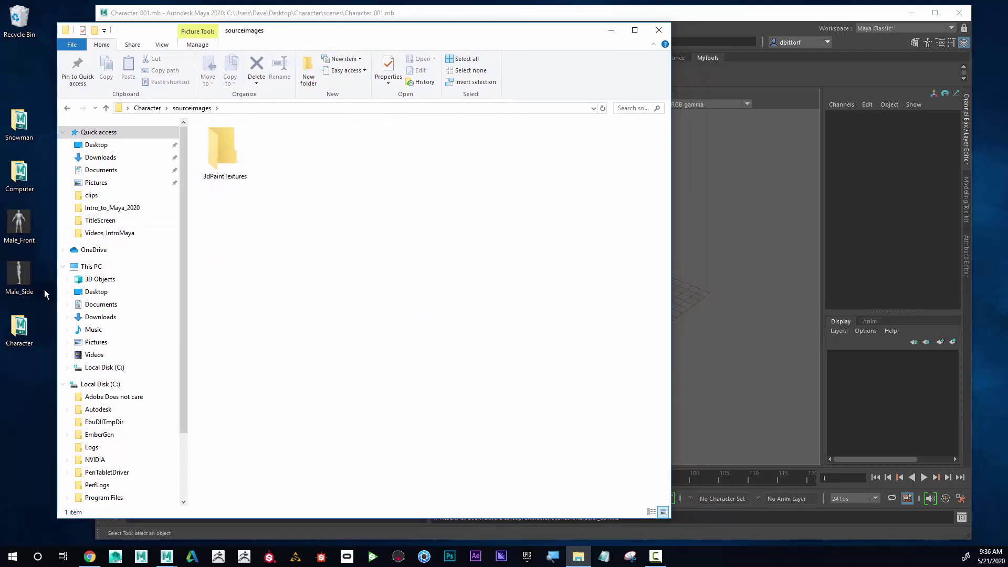
left_click_drag(45, 292, 241, 264)
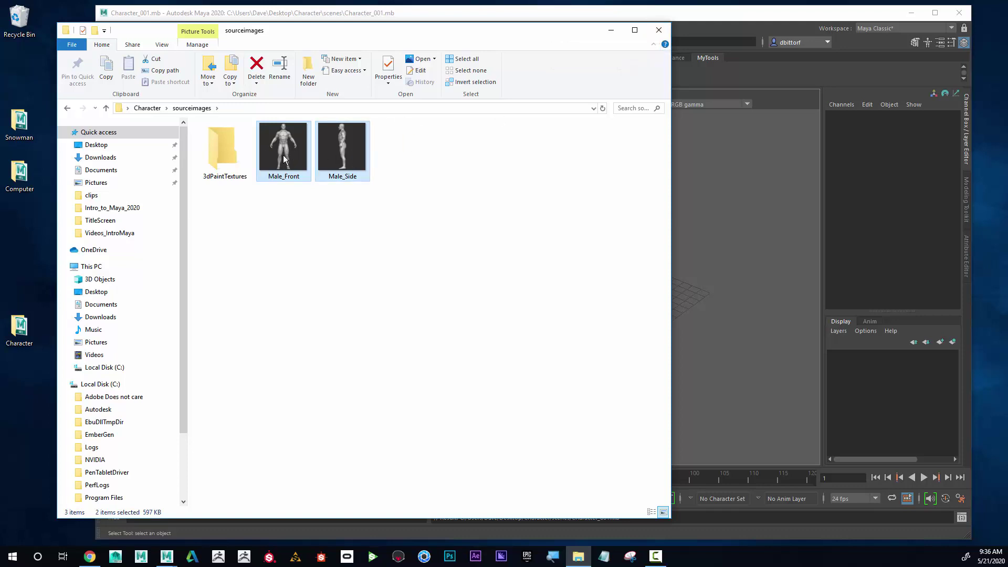
Close the sourceimages window, move the Character folder icon up, and bring Chrome up maximized
left_click(659, 30)
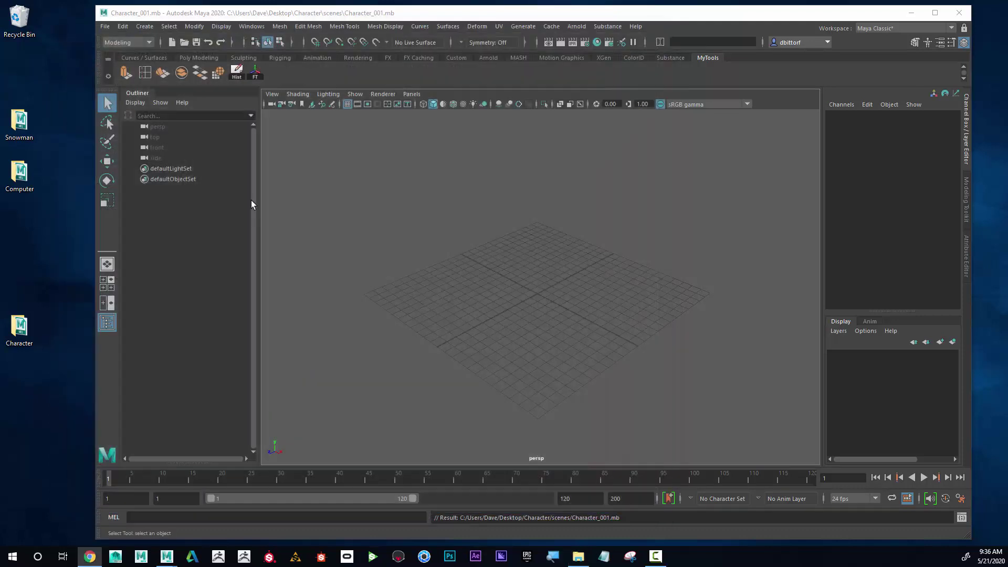
left_click_drag(21, 329, 21, 225)
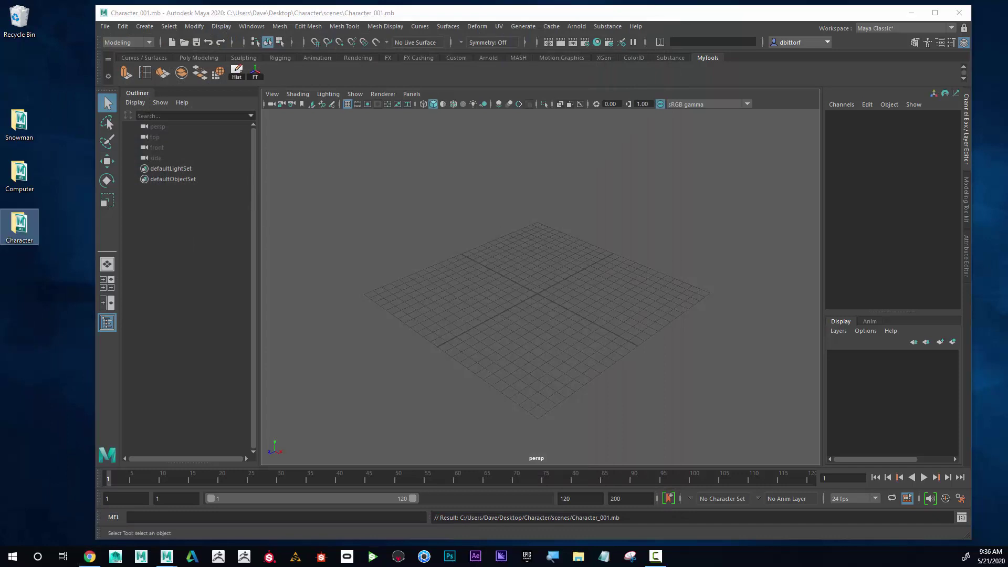
left_click(90, 557)
left_click_drag(988, 244, 751, 200)
left_click(812, 200)
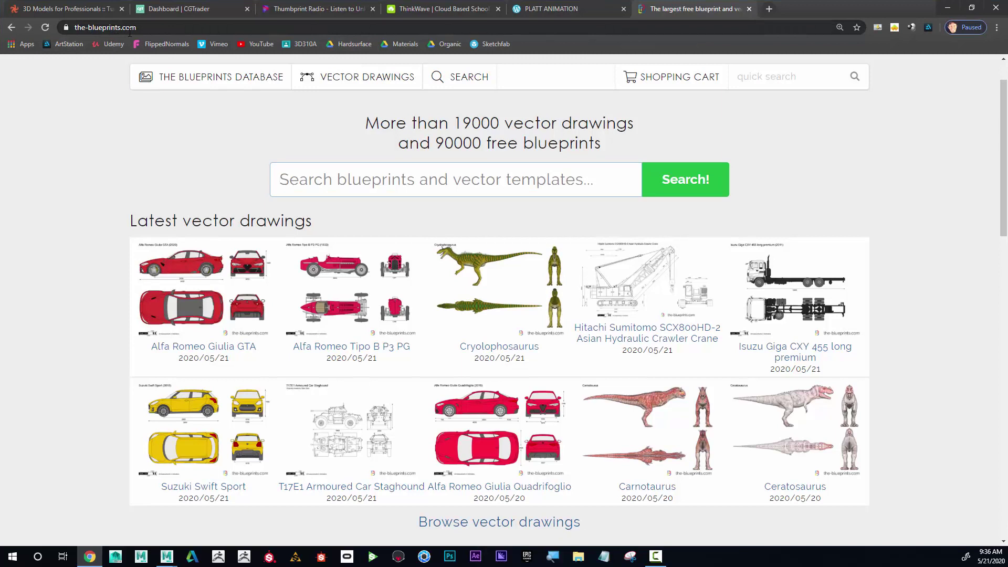
On the-blueprints.com, open THE BLUEPRINTS DATABASE and then the Humans category
scroll(522, 231, "down", 1)
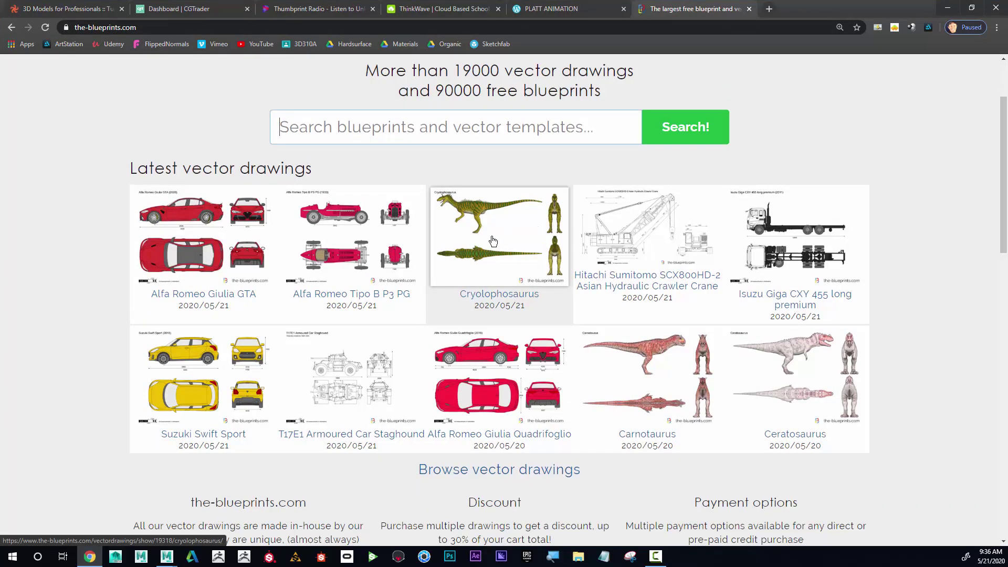
scroll(446, 258, "down", 2)
scroll(446, 258, "down", 3)
scroll(446, 259, "up", 7)
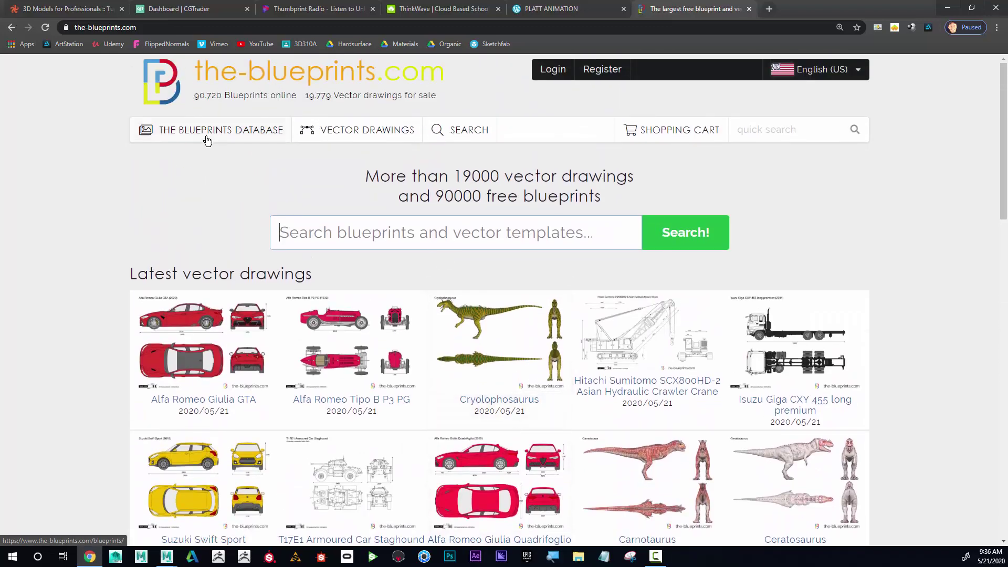
left_click(211, 131)
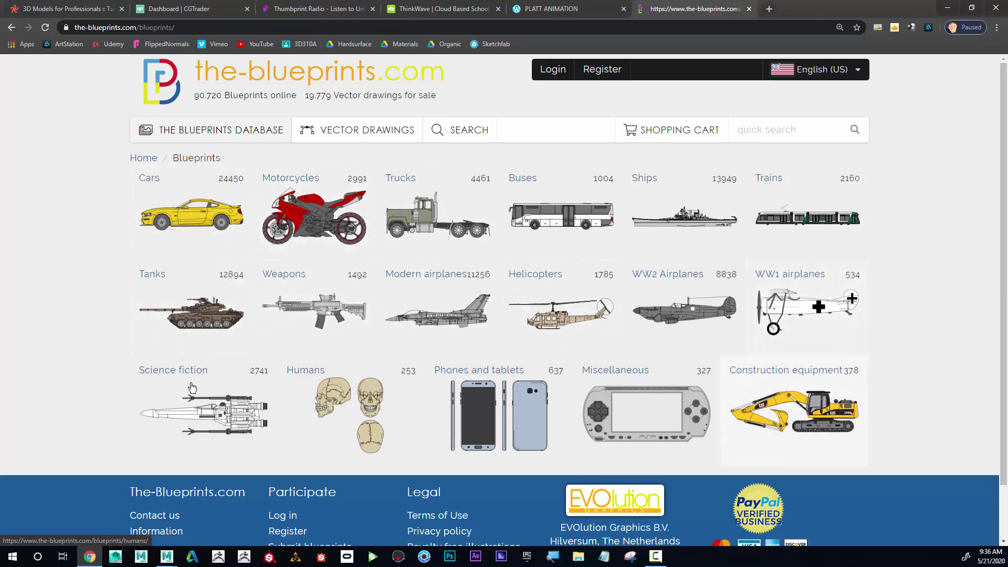
left_click(322, 388)
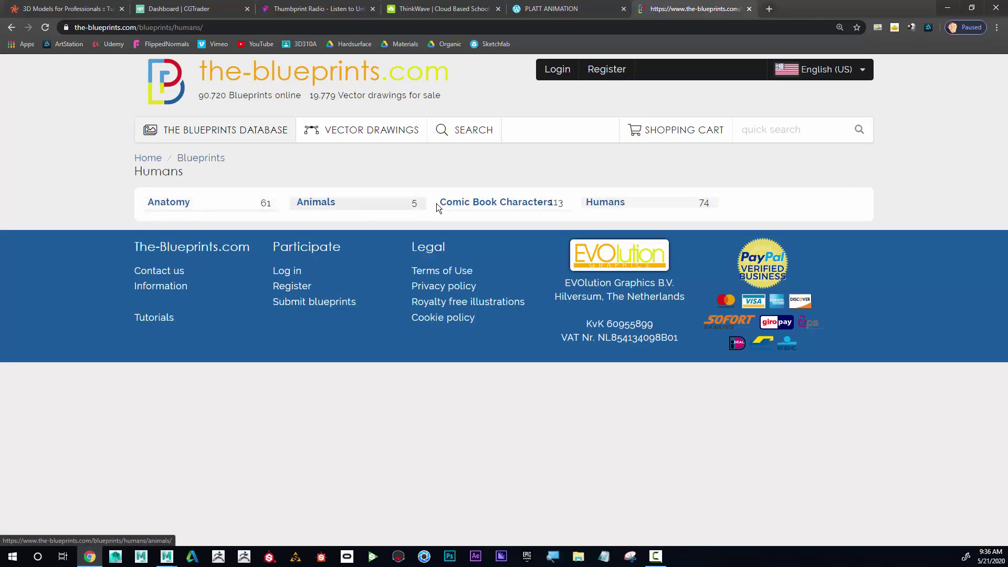
left_click(609, 203)
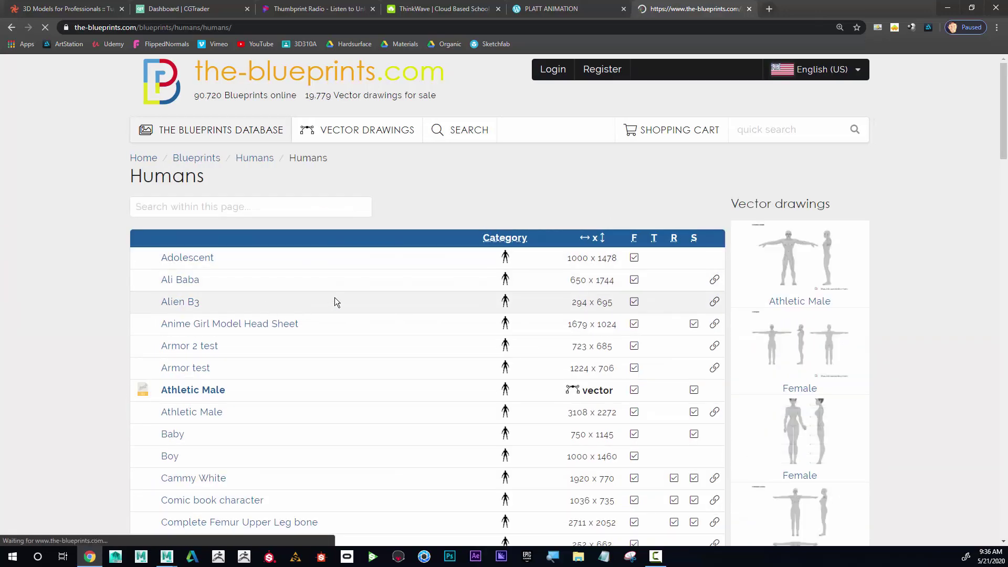
scroll(335, 301, "down", 3)
scroll(335, 302, "up", 2)
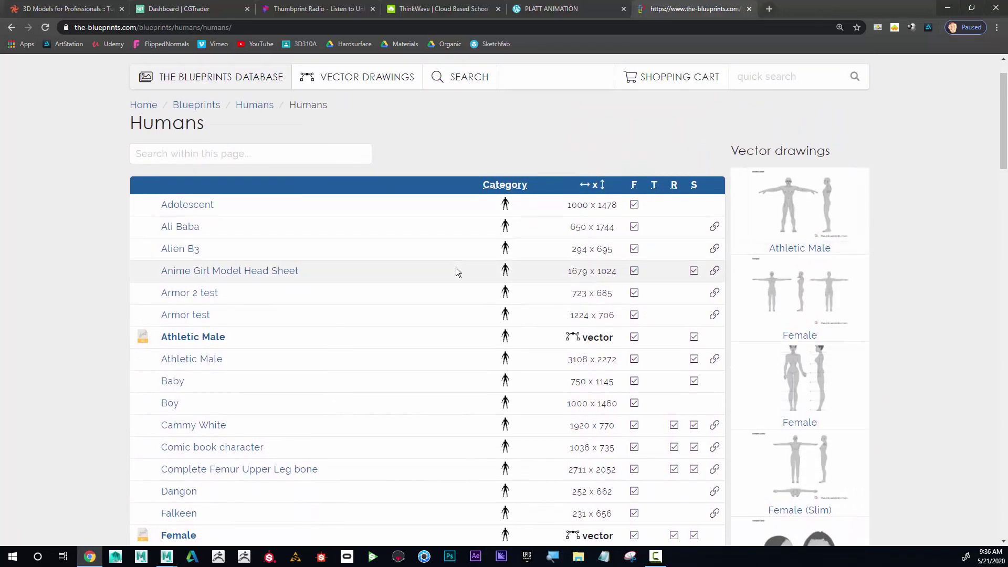
scroll(456, 268, "down", 3)
scroll(456, 269, "up", 2)
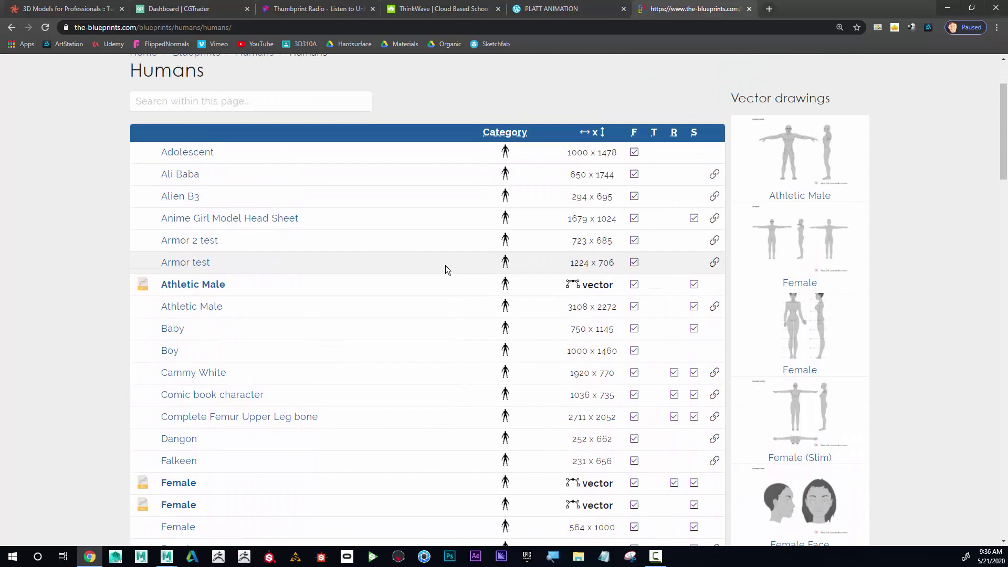
scroll(445, 267, "down", 8)
scroll(445, 269, "down", 12)
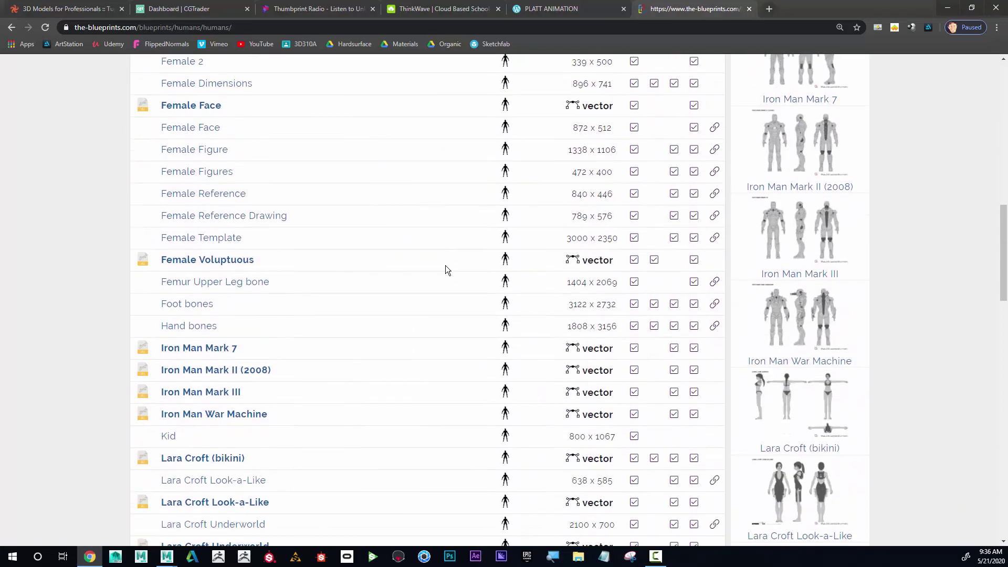
scroll(446, 270, "down", 7)
scroll(445, 266, "down", 8)
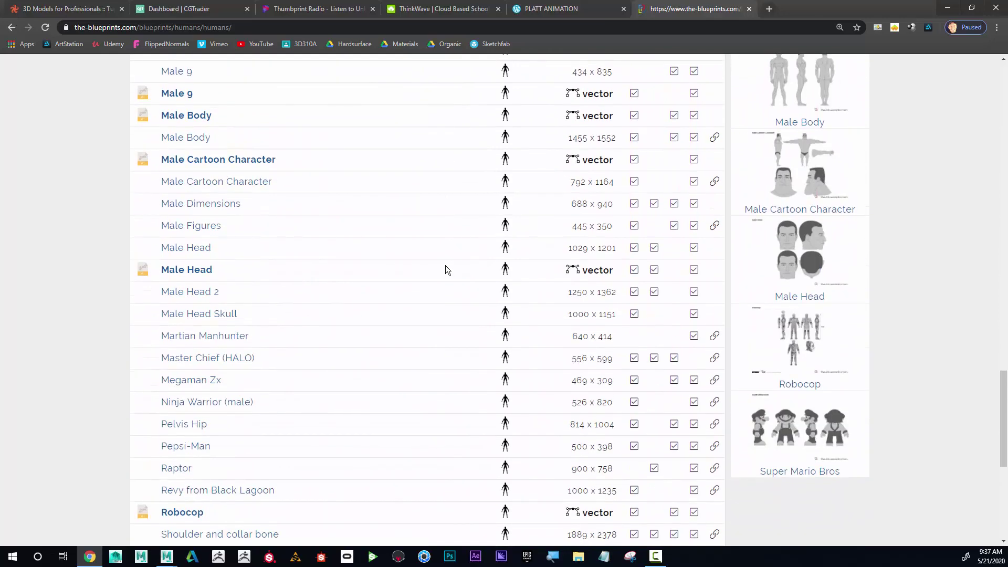
scroll(446, 269, "up", 20)
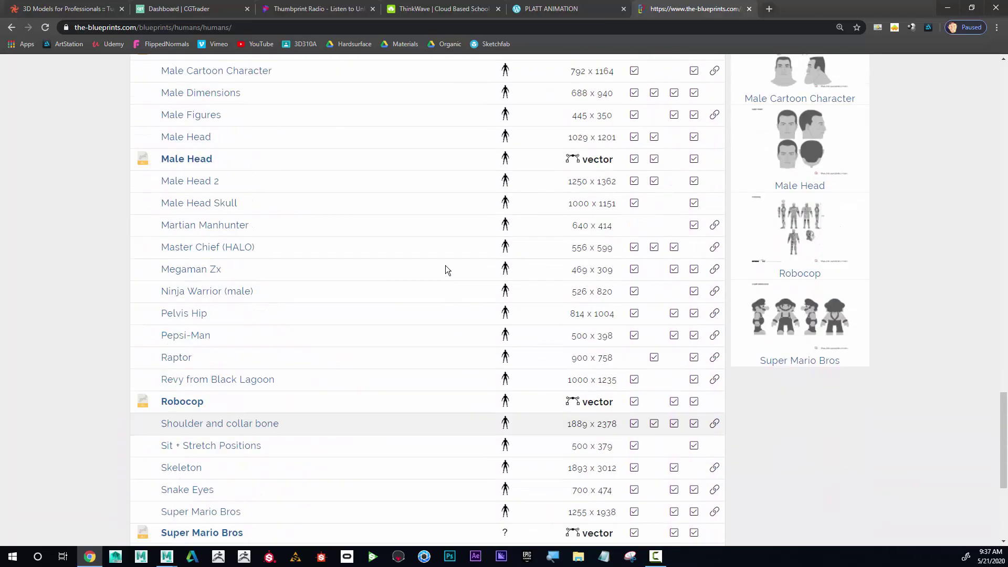
scroll(445, 268, "up", 15)
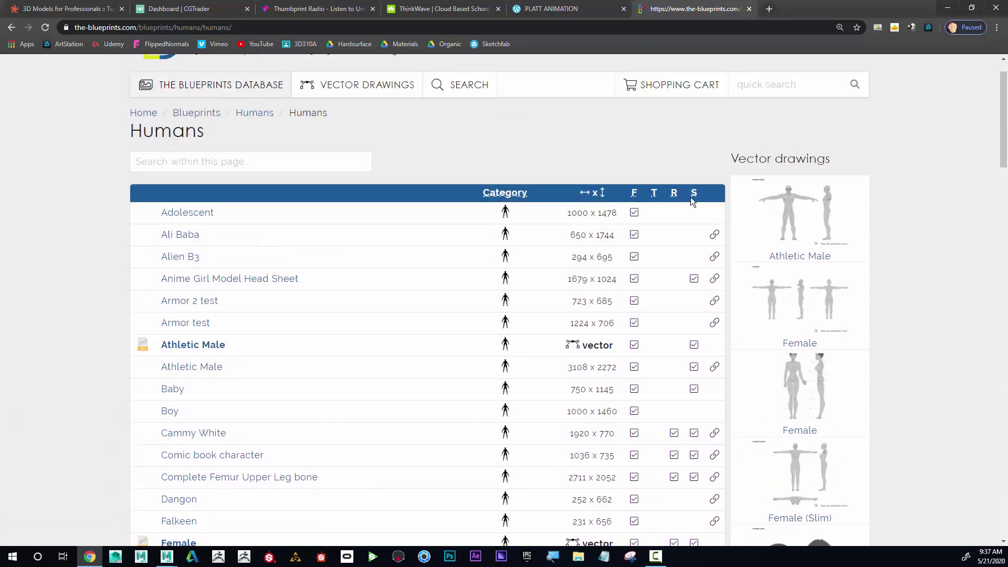
left_click(806, 261)
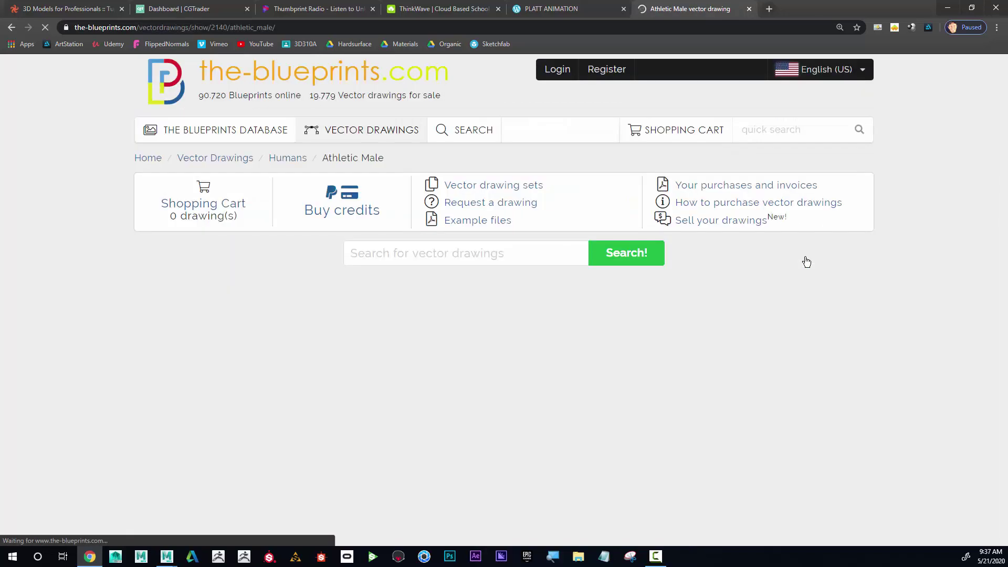
scroll(750, 284, "down", 3)
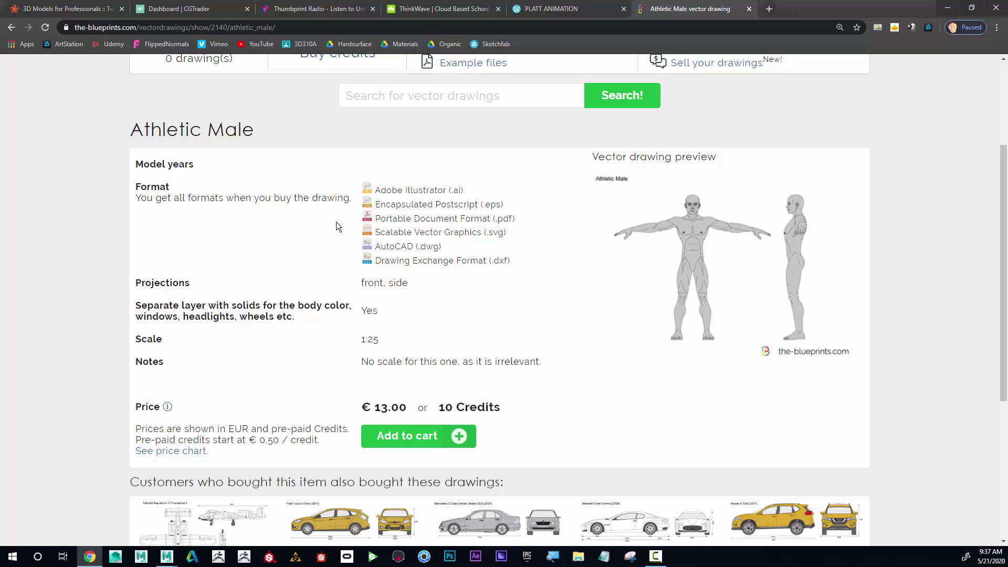
left_click(11, 28)
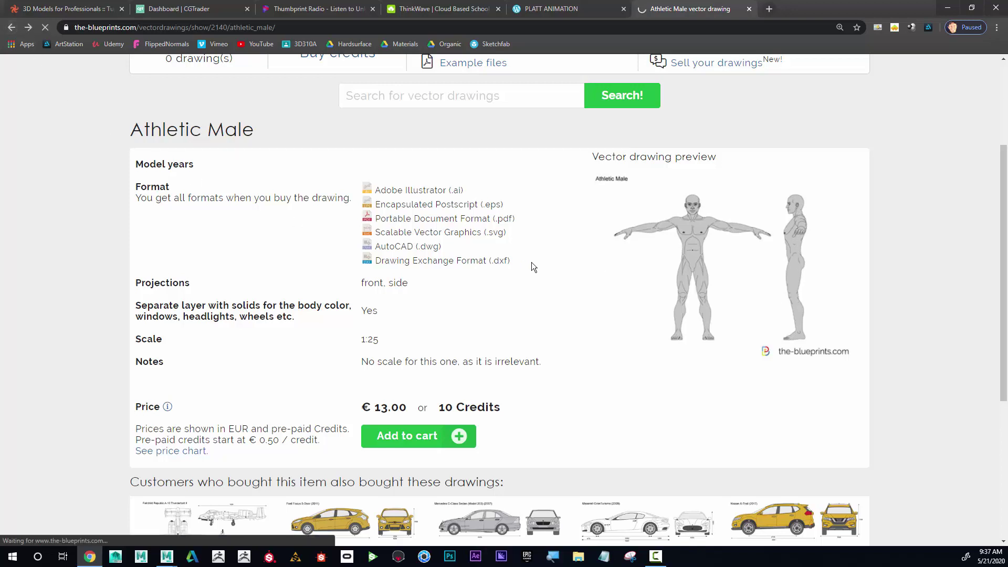
scroll(902, 333, "down", 4)
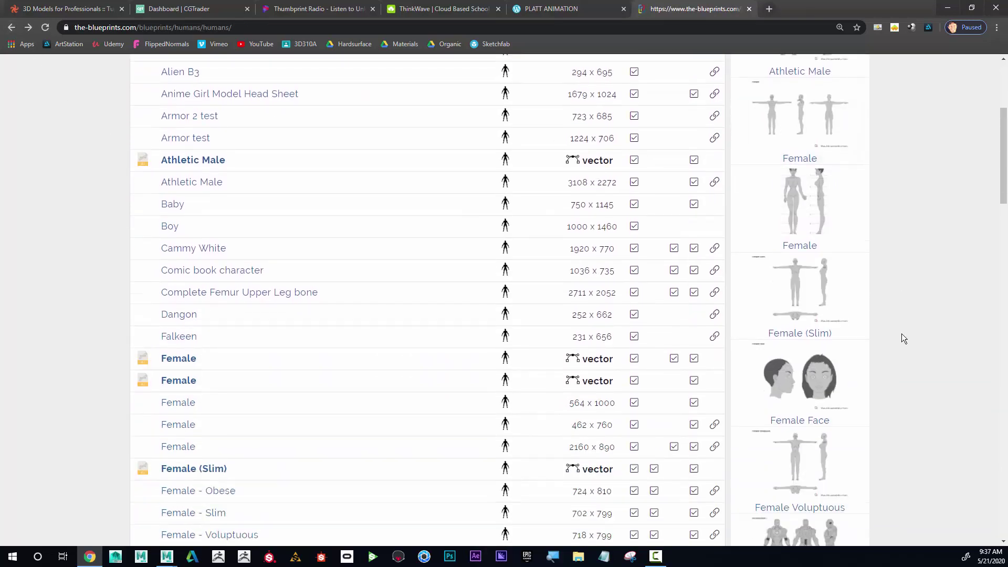
scroll(903, 338, "down", 5)
scroll(902, 338, "down", 1)
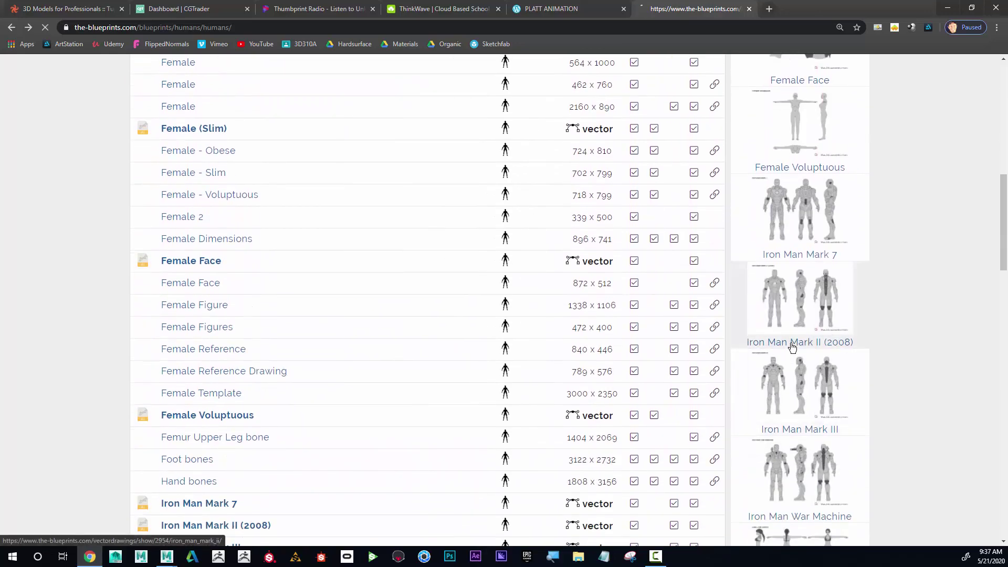
scroll(654, 293, "down", 2)
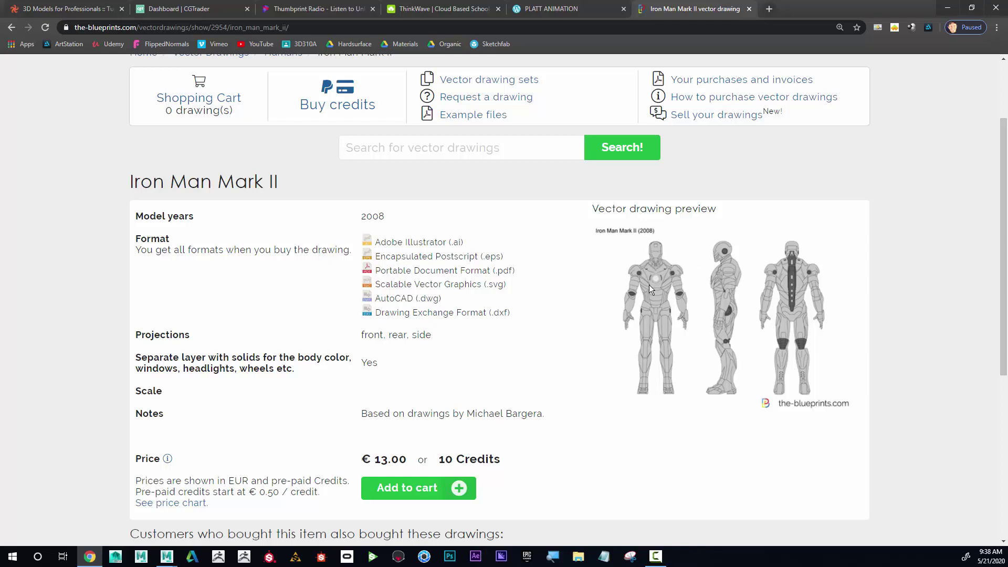
left_click(11, 27)
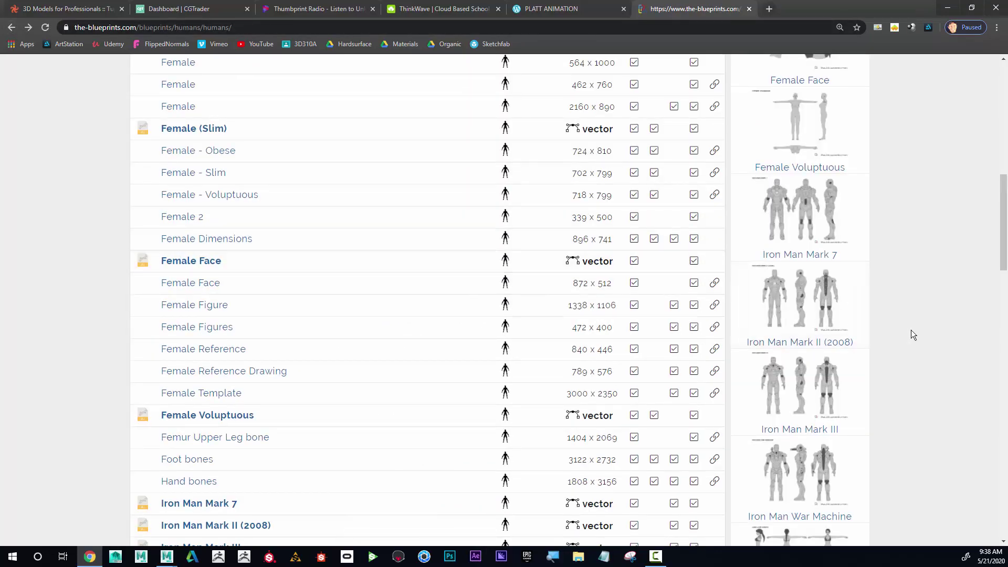
scroll(912, 330, "down", 4)
scroll(912, 330, "up", 6)
scroll(912, 330, "up", 9)
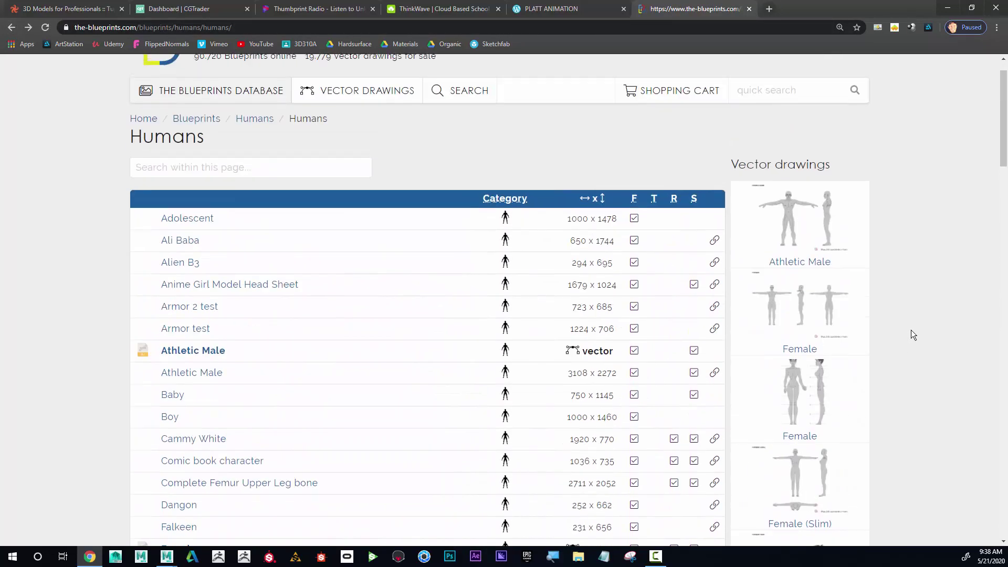
Close Chrome and create a polygon plane at the origin in Maya
left_click(948, 8)
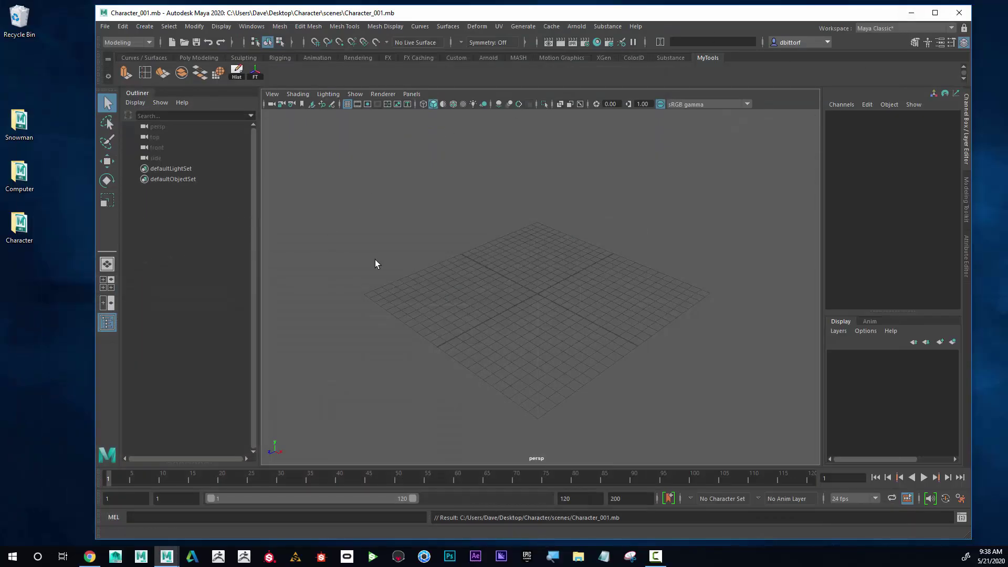
left_click(142, 27)
mouse_move(163, 65)
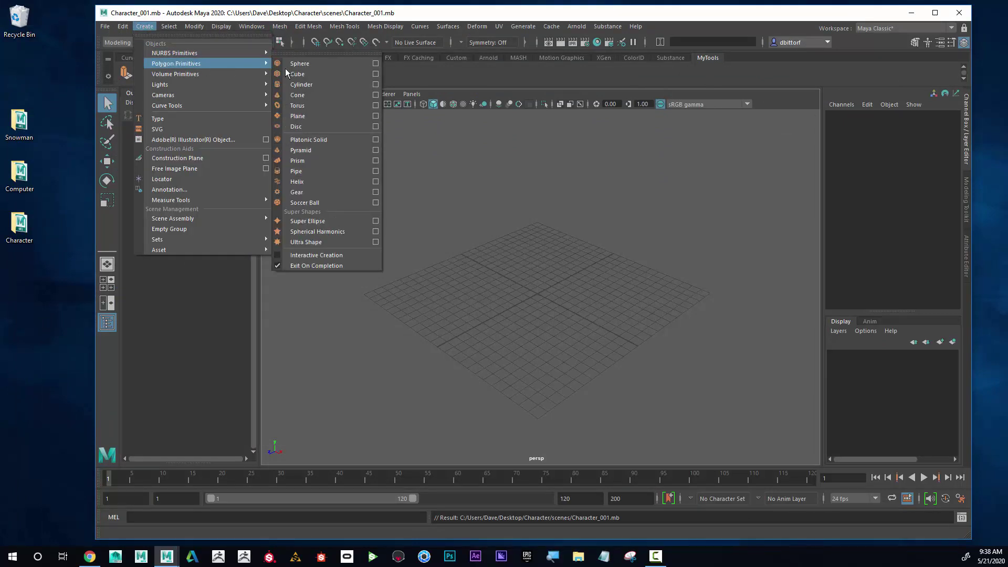
left_click(313, 115)
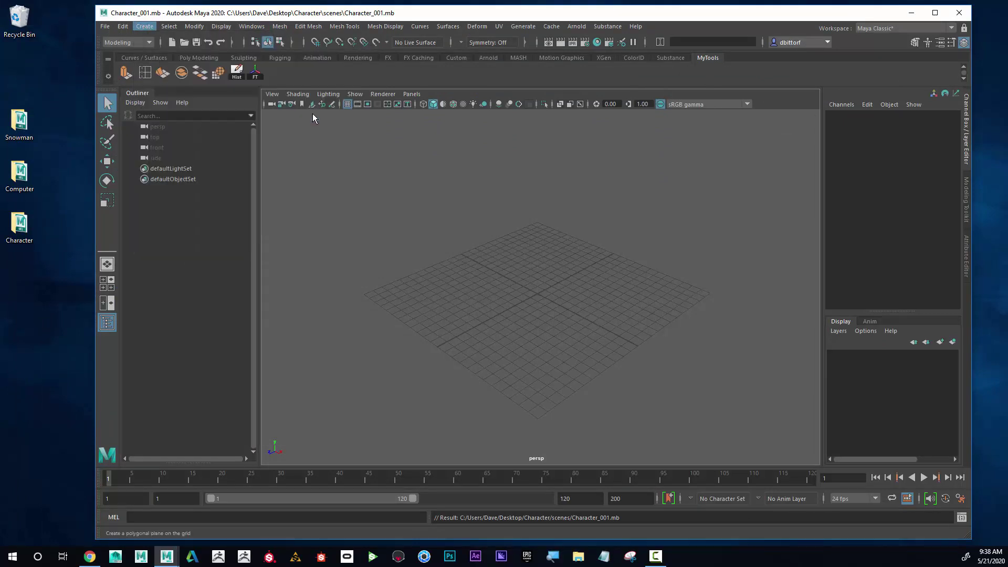
Scale the plane uniformly to 23.631, undoing trial stretches along X and Z
left_click(107, 198)
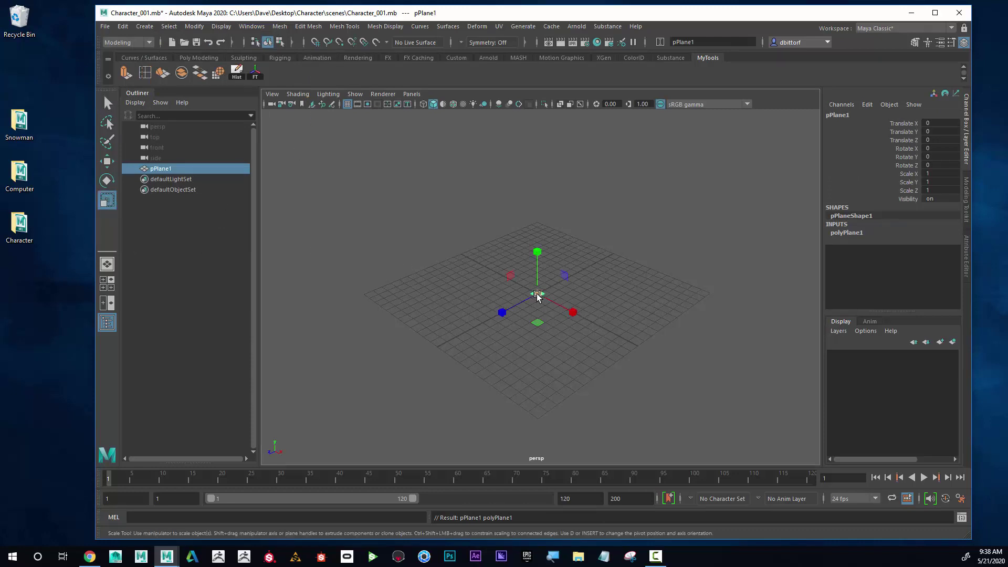
left_click_drag(537, 294, 699, 344)
left_click_drag(574, 314, 601, 328)
key("ctrl+z")
left_click_drag(504, 311, 488, 318)
key("ctrl+z")
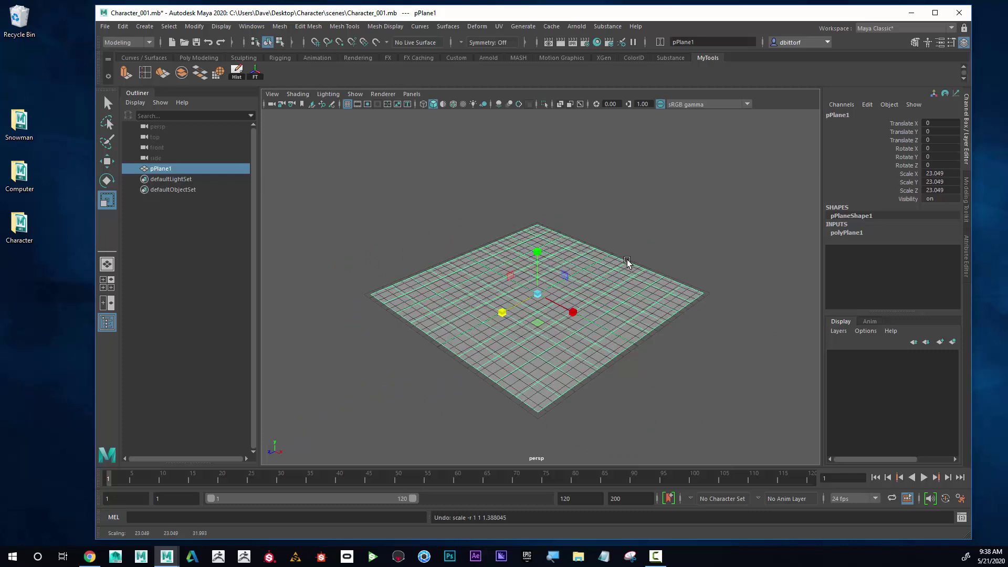
left_click_drag(539, 294, 565, 296)
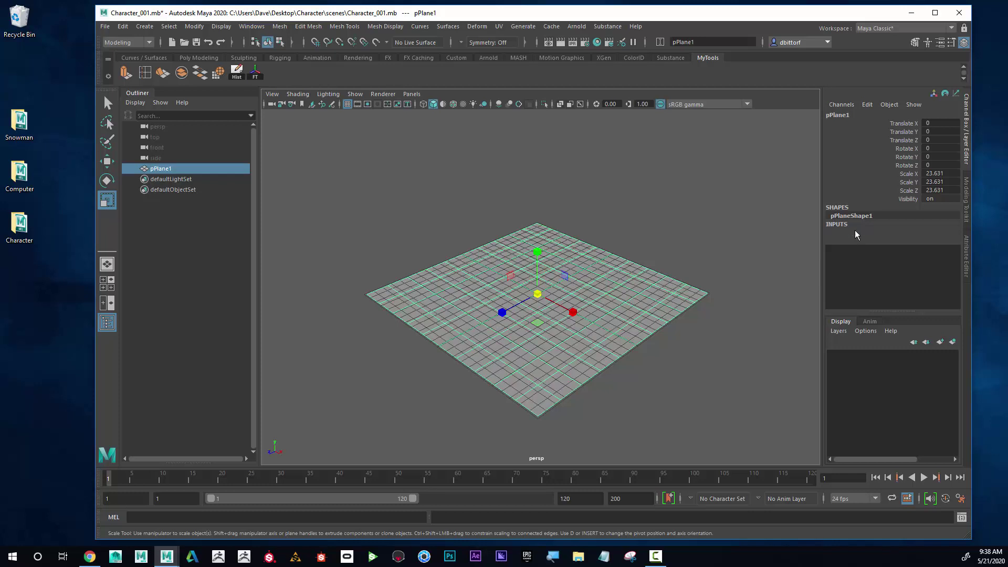
Reduce the plane to 1×1 subdivisions and tilt it upright around X to about 83°
left_click(857, 235)
left_click_drag(940, 257, 942, 265)
left_click(941, 265)
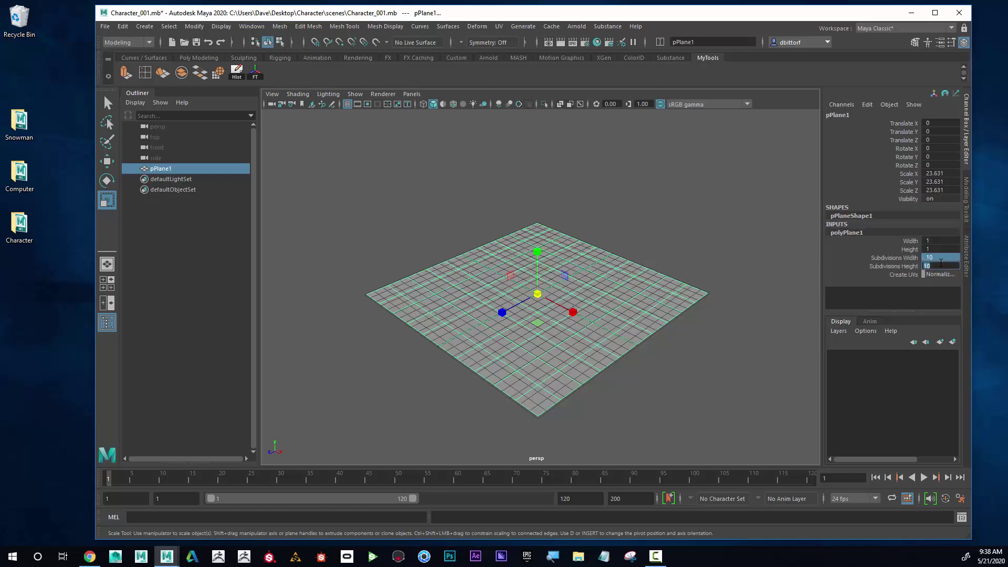
type("1")
key("Return")
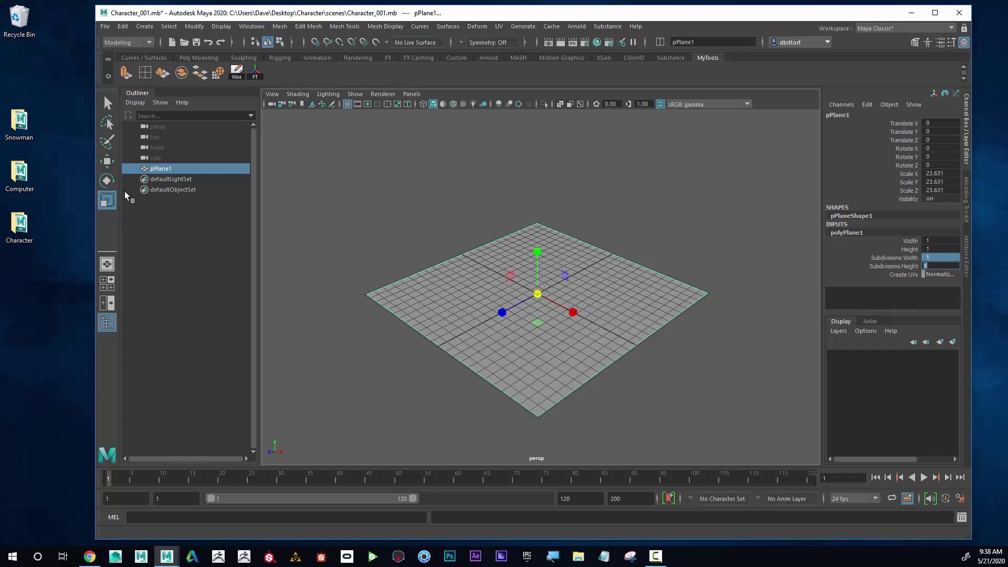
left_click(106, 181)
left_click_drag(521, 275, 518, 344)
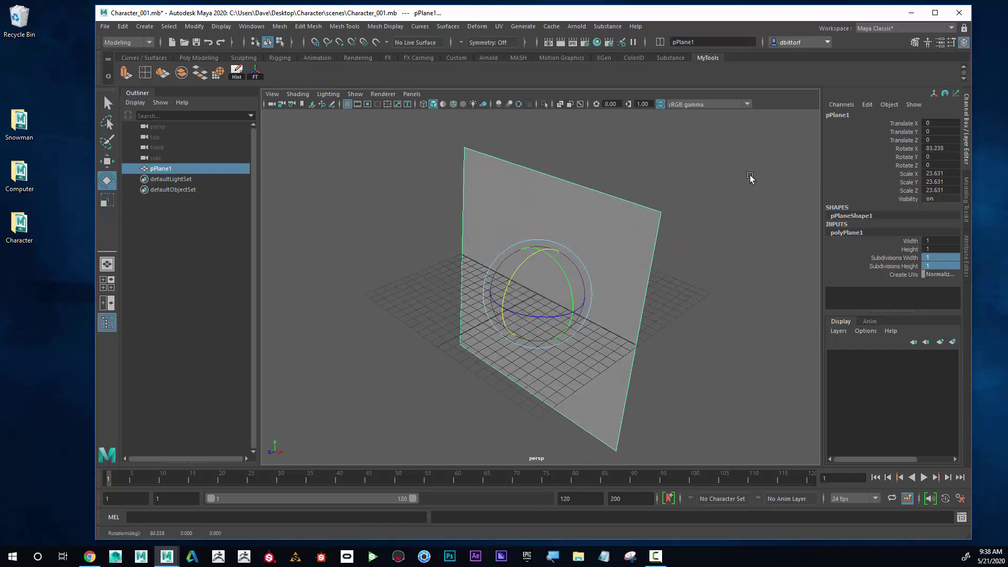
Set the plane's Rotate X to 90, push it back and raise it to Y 11.923
double_click(930, 149)
key("Return")
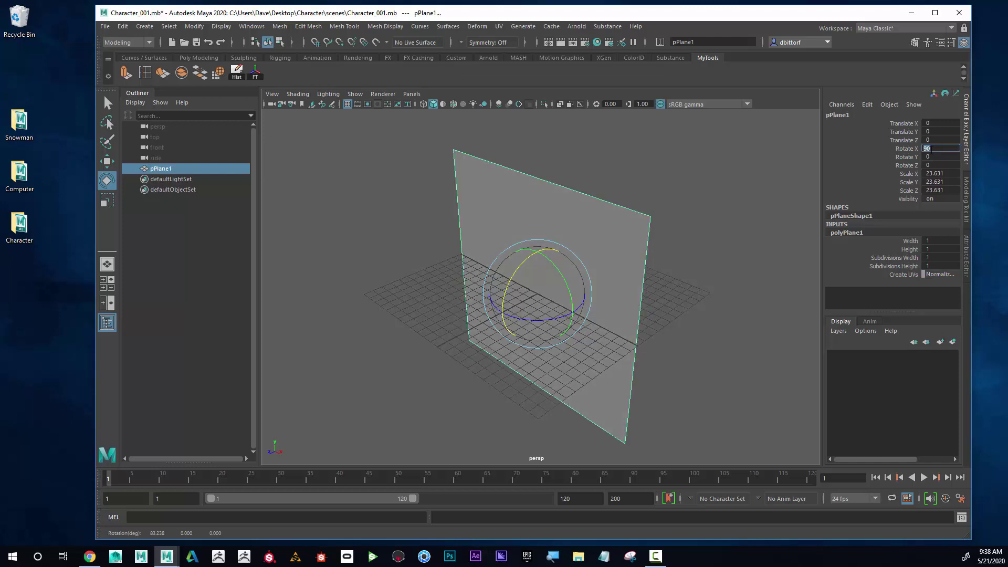
left_click(107, 161)
left_click_drag(500, 313, 579, 274)
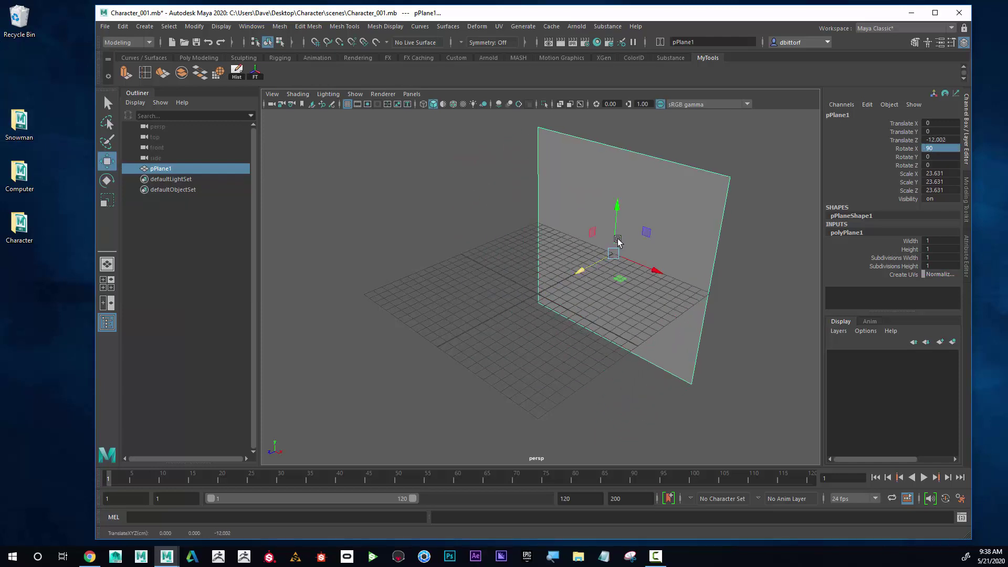
left_click_drag(615, 216, 608, 95)
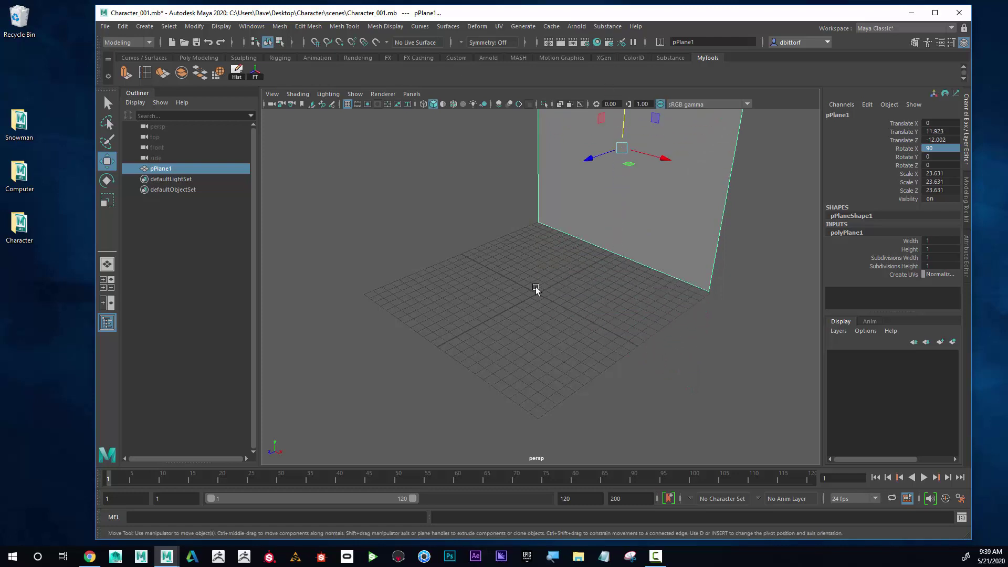
scroll(513, 386, "down", 5)
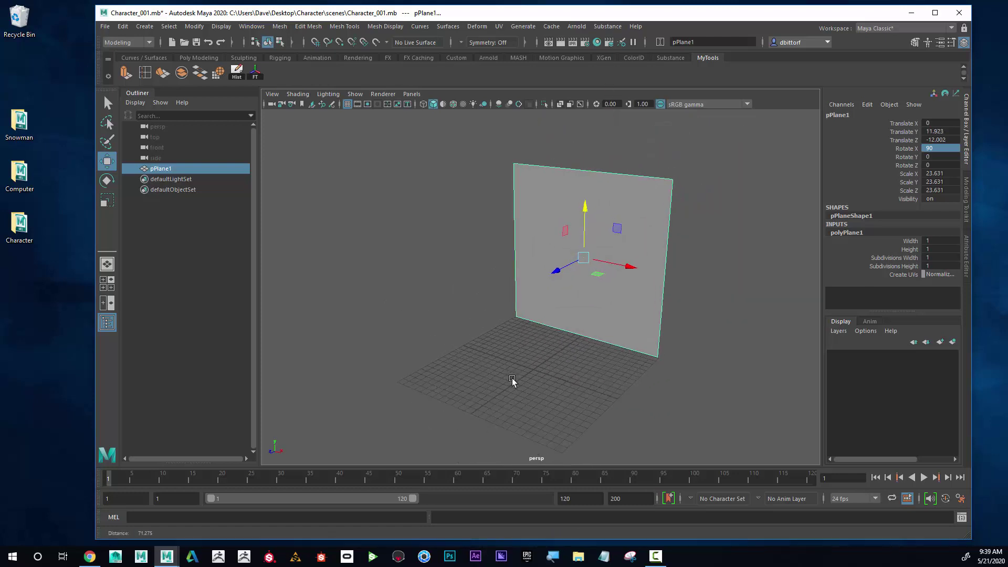
Duplicate the wall as pPlane2, set Rotate Y to 90, and move it to X -11.769 as a side wall
key("ctrl+d")
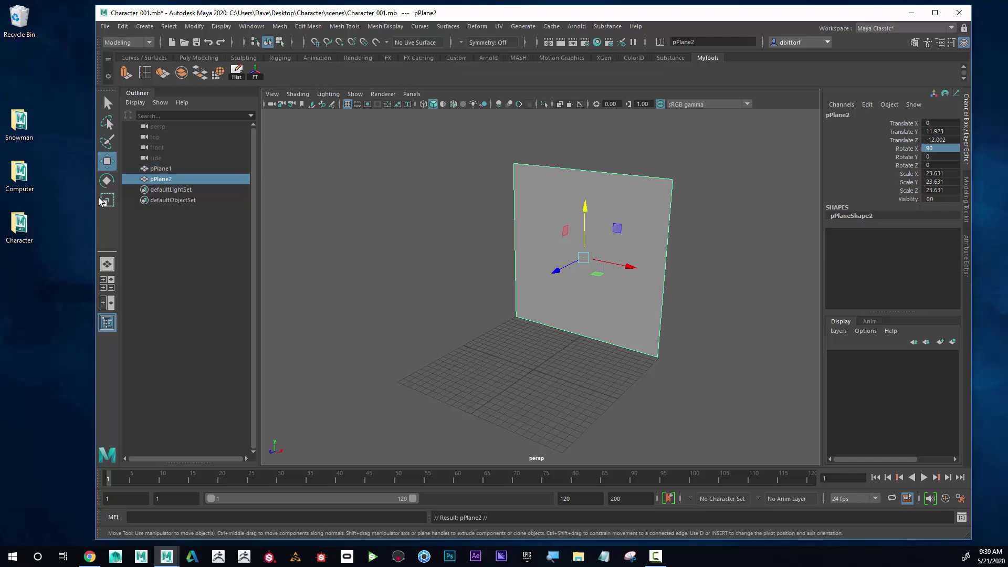
key("e")
left_click_drag(575, 271, 636, 257)
double_click(940, 157)
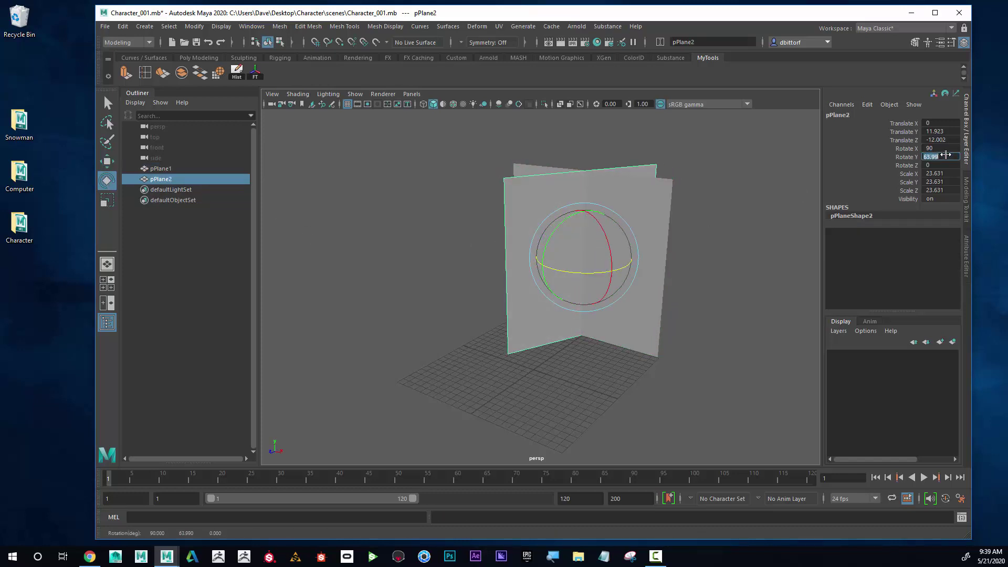
key("Return")
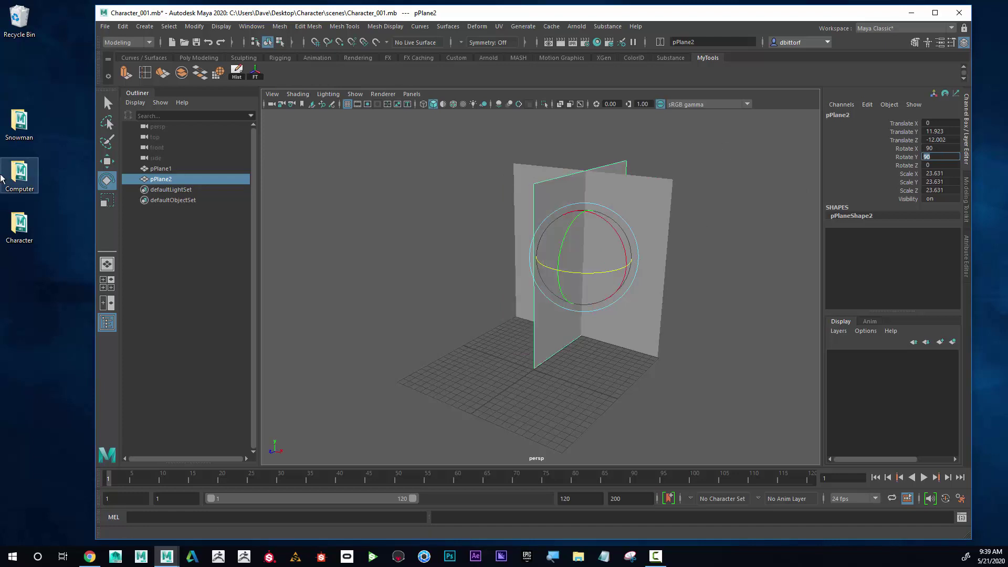
left_click(107, 161)
left_click_drag(553, 272, 498, 316)
left_click_drag(572, 292, 497, 256)
Orbit around the two walls to inspect them and select the back wall plane
left_click_drag(638, 289, 610, 279, "alt")
right_click_drag(610, 279, 649, 299, "alt")
left_click_drag(585, 298, 555, 256, "alt")
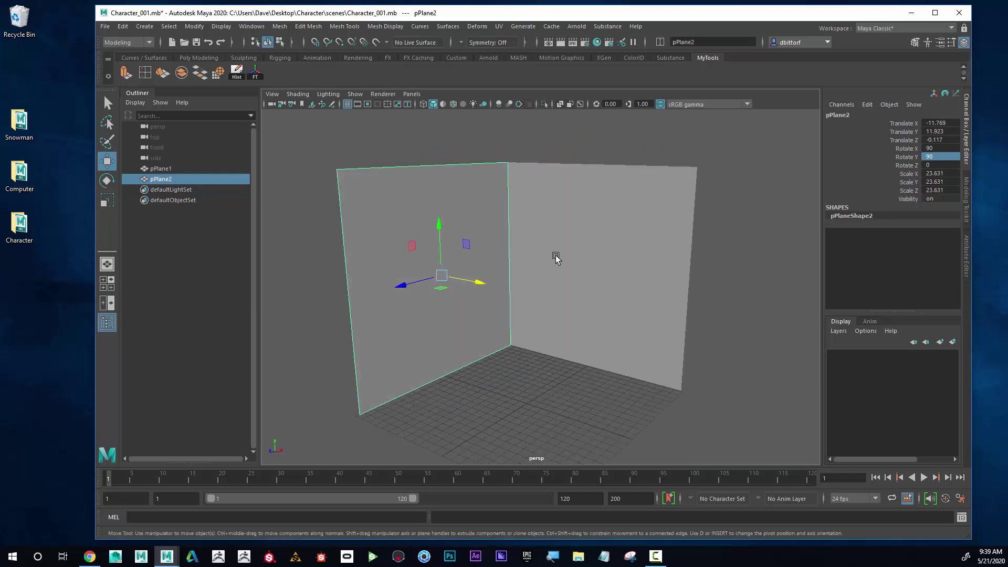
left_click(559, 257)
left_click_drag(608, 288, 621, 223, "alt")
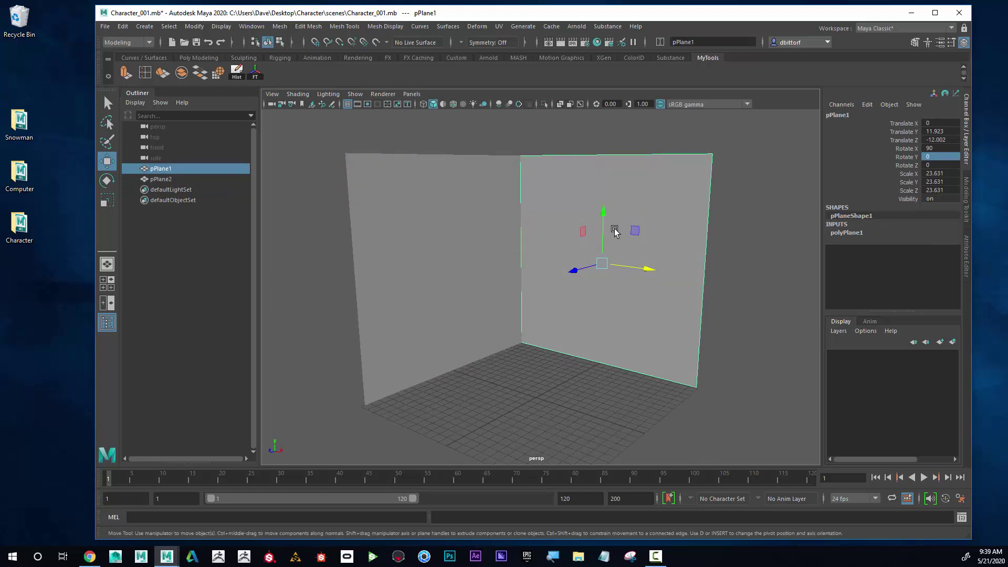
Assign a new Lambert material to pPlane1 and rename it Front
right_click(616, 233)
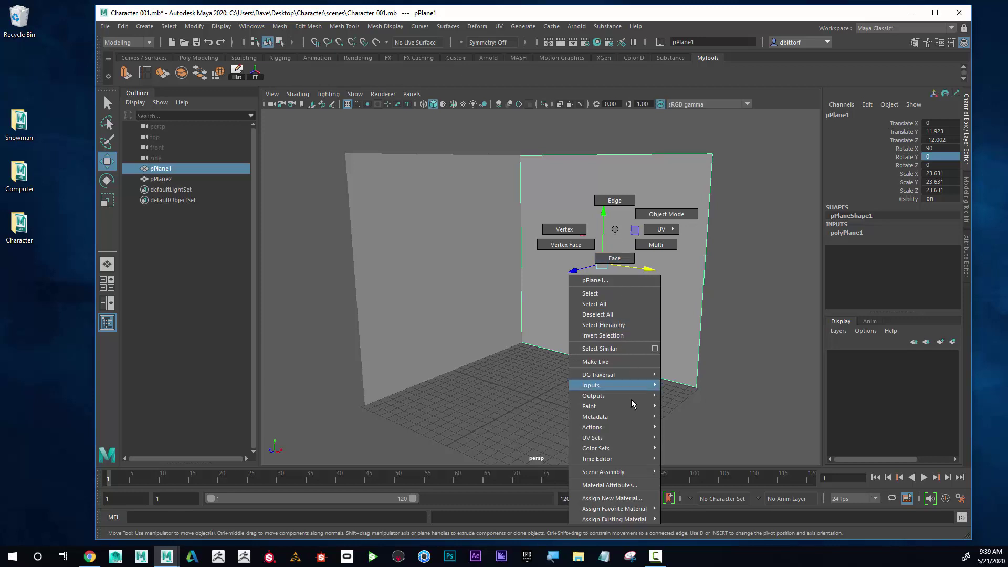
left_click(647, 503)
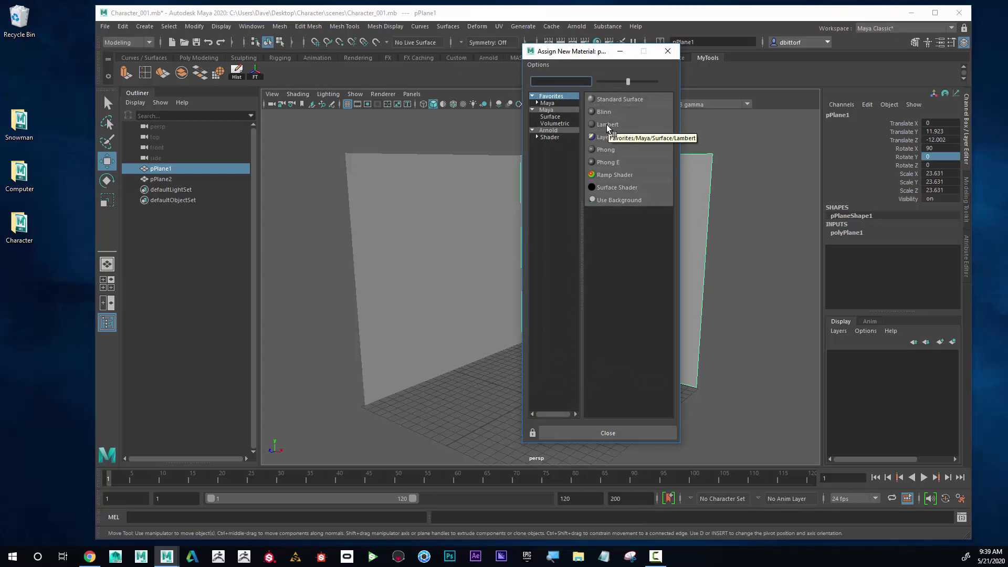
left_click(607, 124)
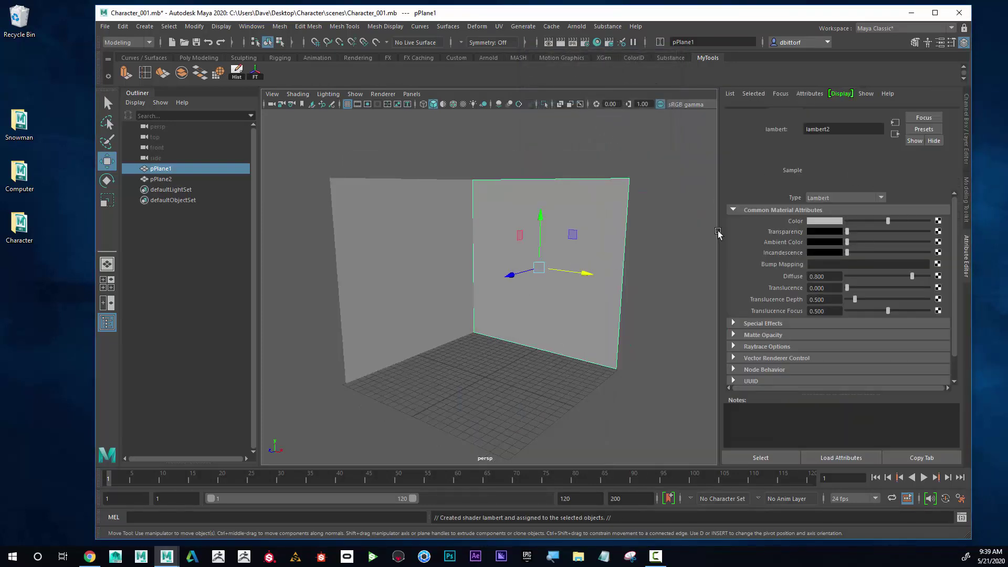
left_click(784, 111)
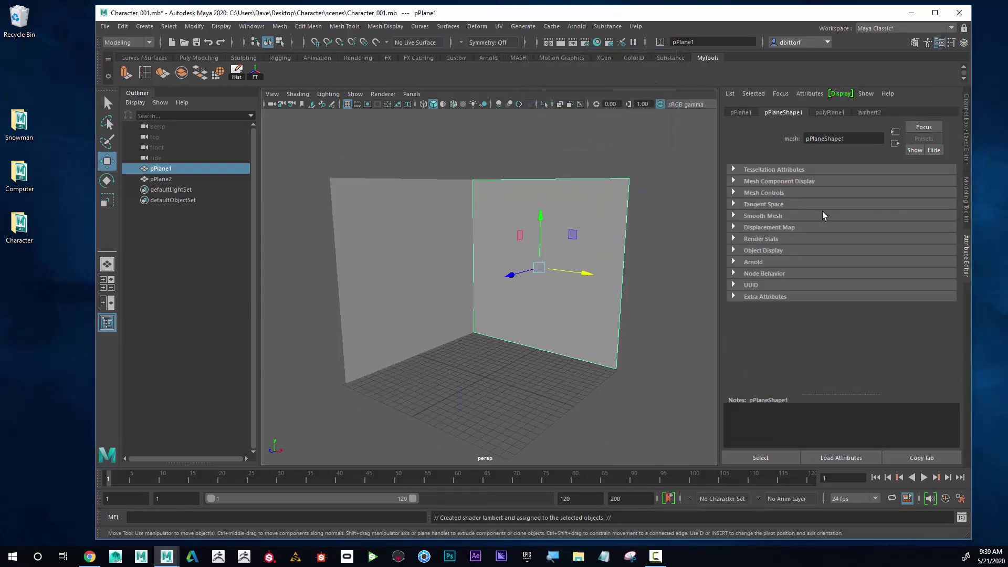
left_click(874, 114)
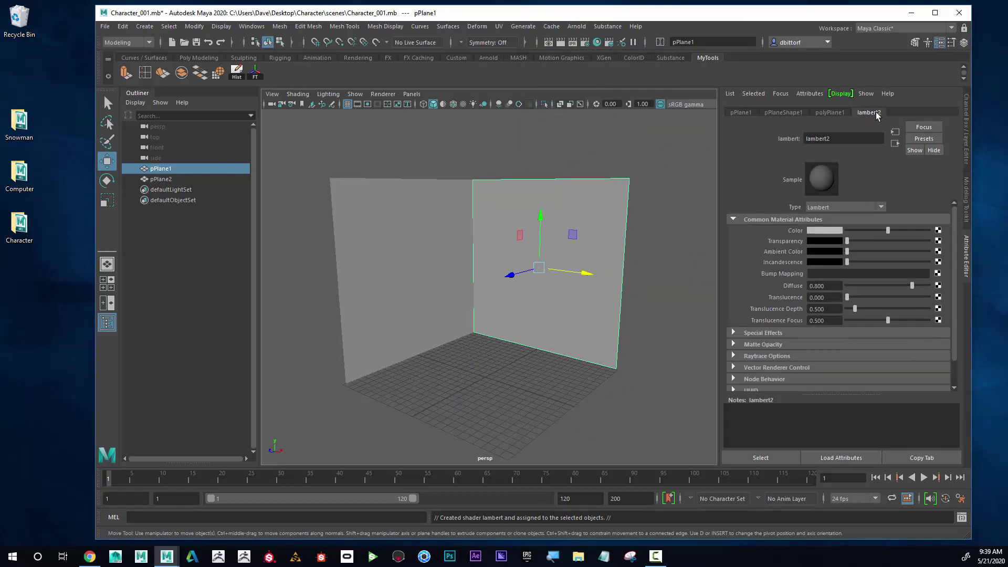
left_click_drag(839, 140, 770, 140)
type("Front")
key("Return")
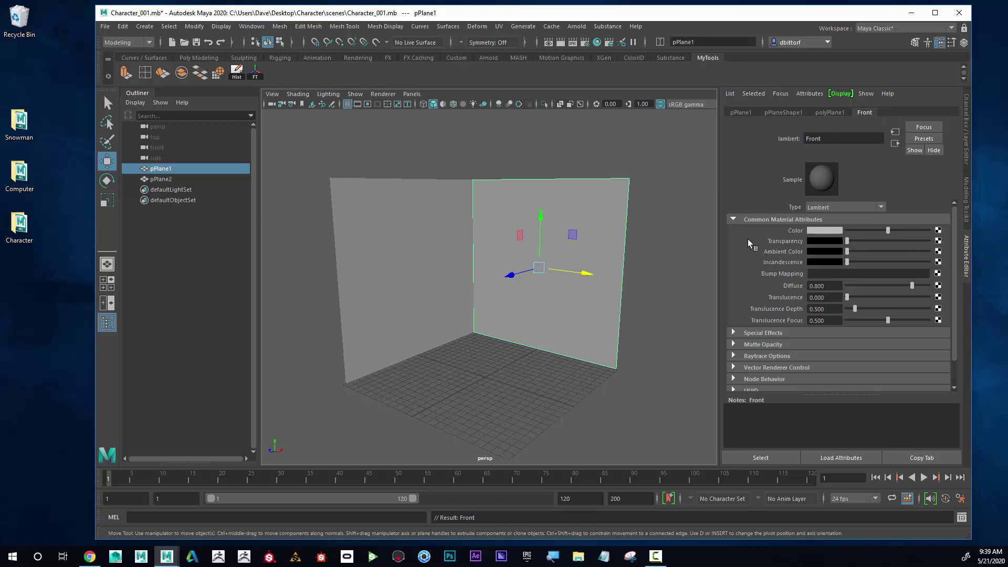
Map a File texture loaded with Male_Front.jpg to the Front material's Color
left_click(939, 231)
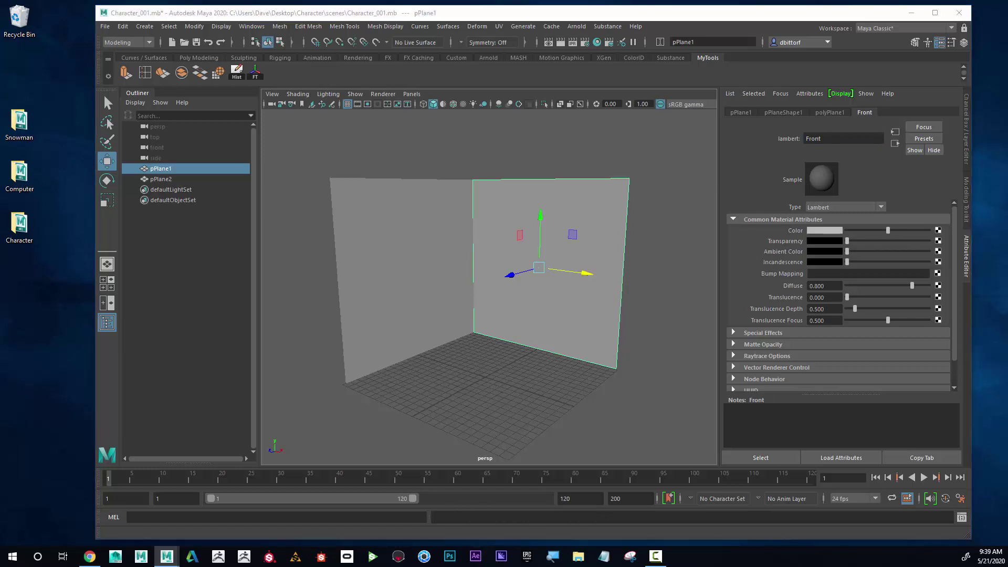
left_click(683, 162)
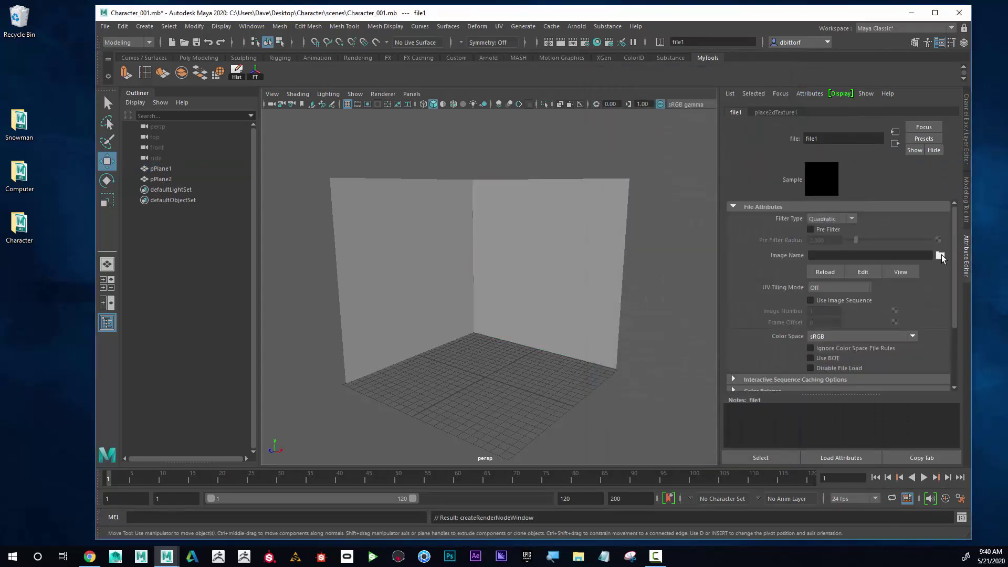
left_click(941, 256)
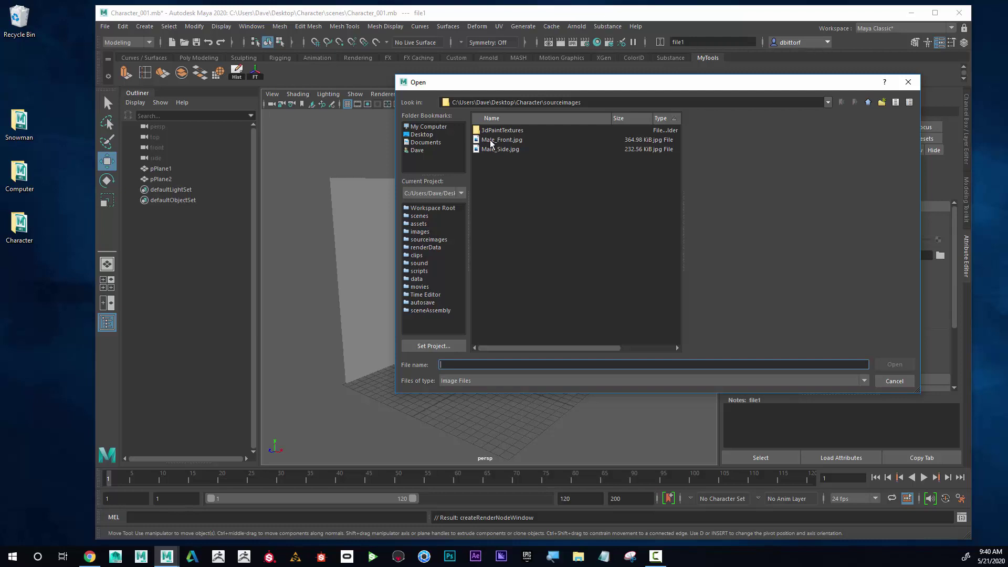
left_click(491, 141)
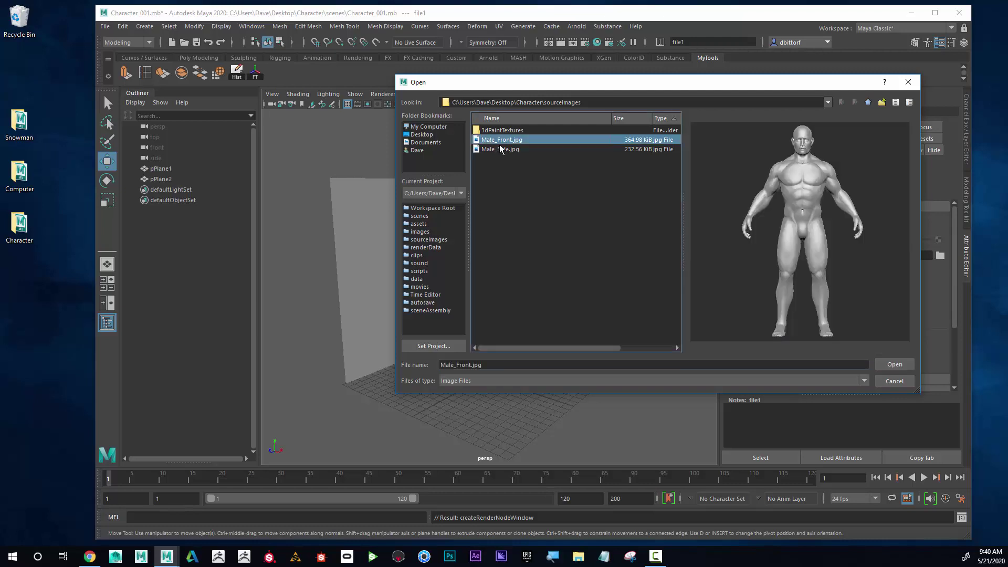
left_click(896, 366)
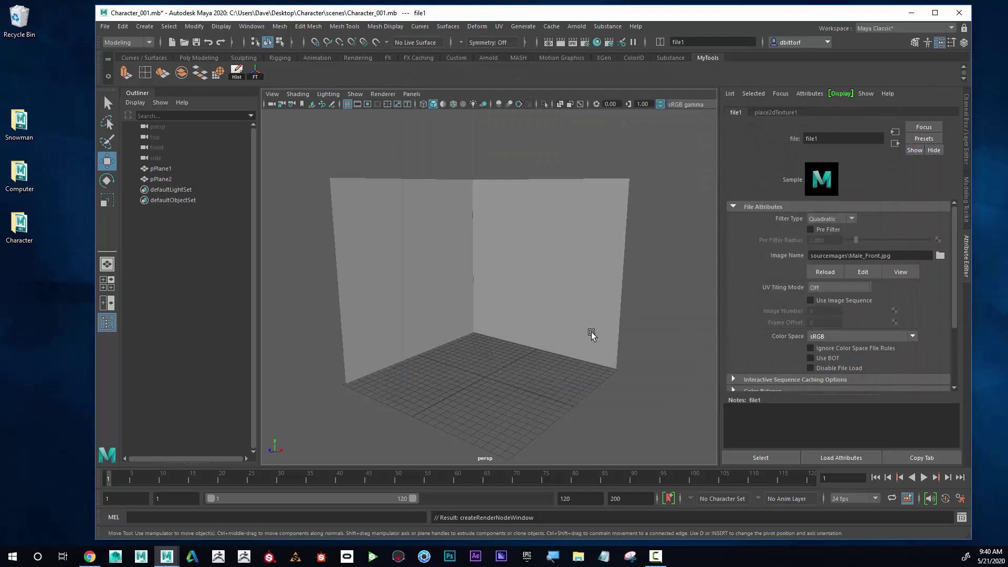
Turn on textured display (6) and orbit to a frontal view of the textured back wall
key("6")
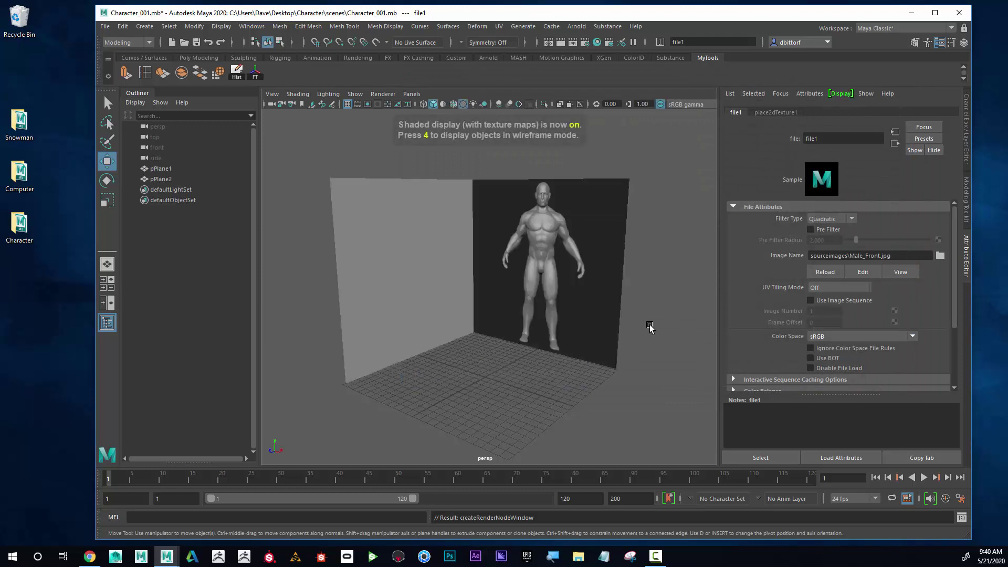
mouse_move(520, 342)
left_mouse_down("alt")
mouse_move(619, 349)
mouse_move(538, 347)
left_mouse_up("alt")
key("5")
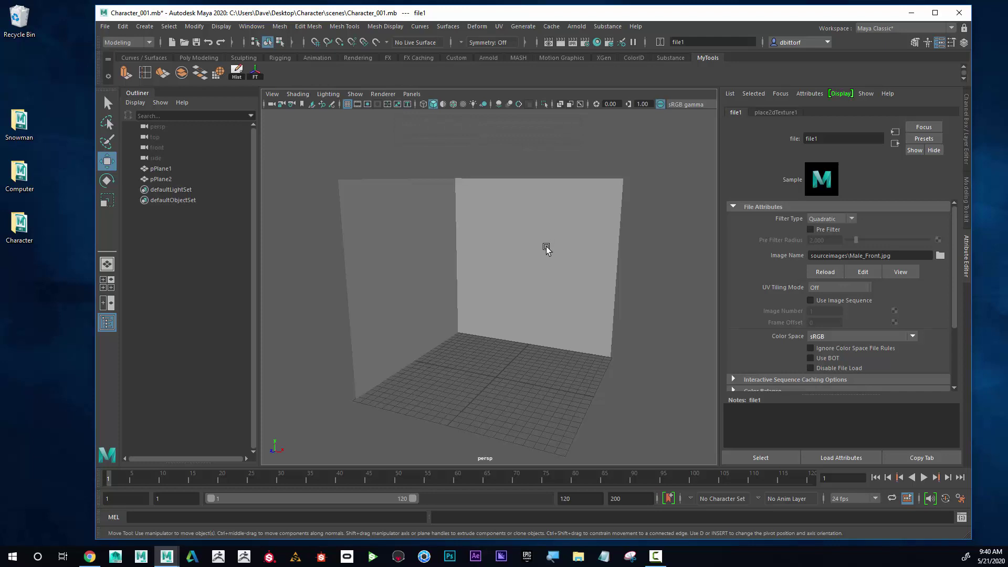
key("6")
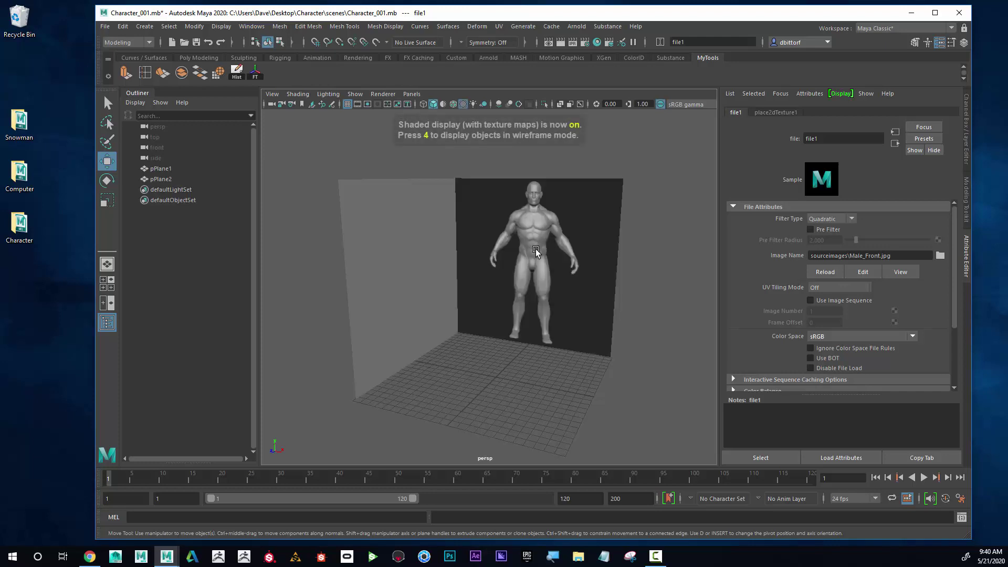
left_click_drag(583, 270, 552, 278, "alt")
right_click_drag(551, 278, 589, 276, "alt")
left_click_drag(590, 277, 446, 247, "alt")
Assign a new Lambert material to pPlane2 and rename it Side
left_click(413, 239)
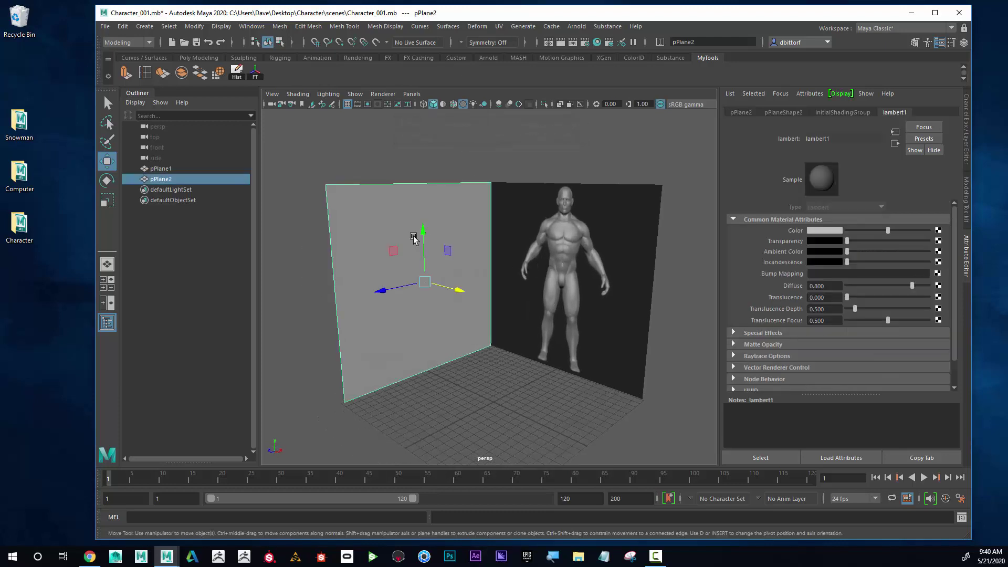
right_click_drag(406, 231, 522, 481)
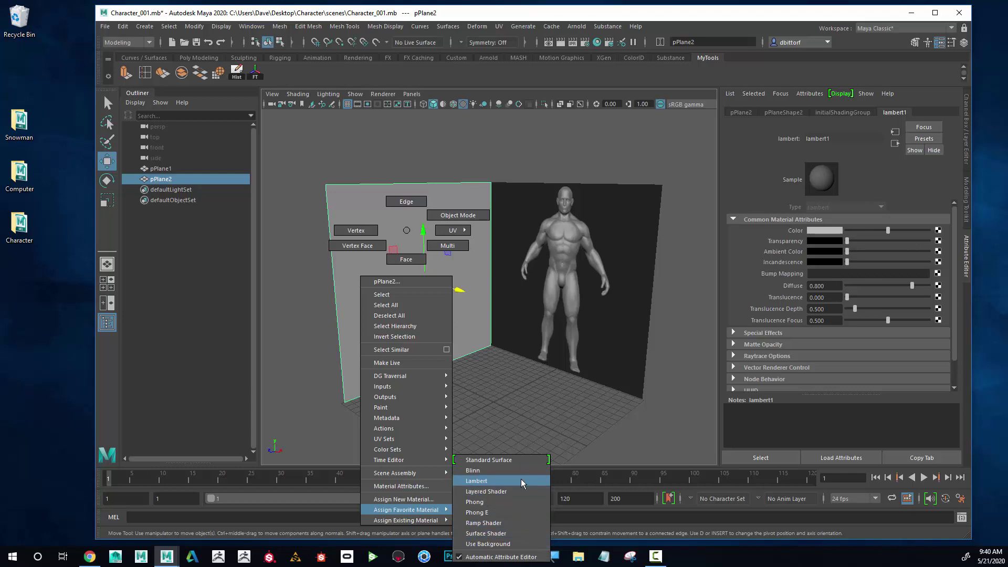
right_click_drag(521, 479, 521, 479)
double_click(817, 139)
type("Side")
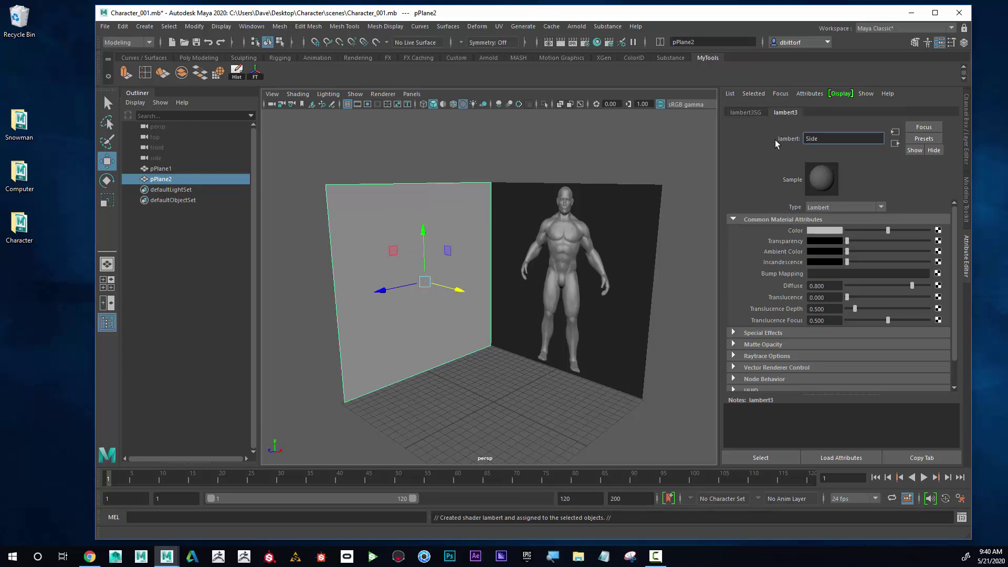
key("Return")
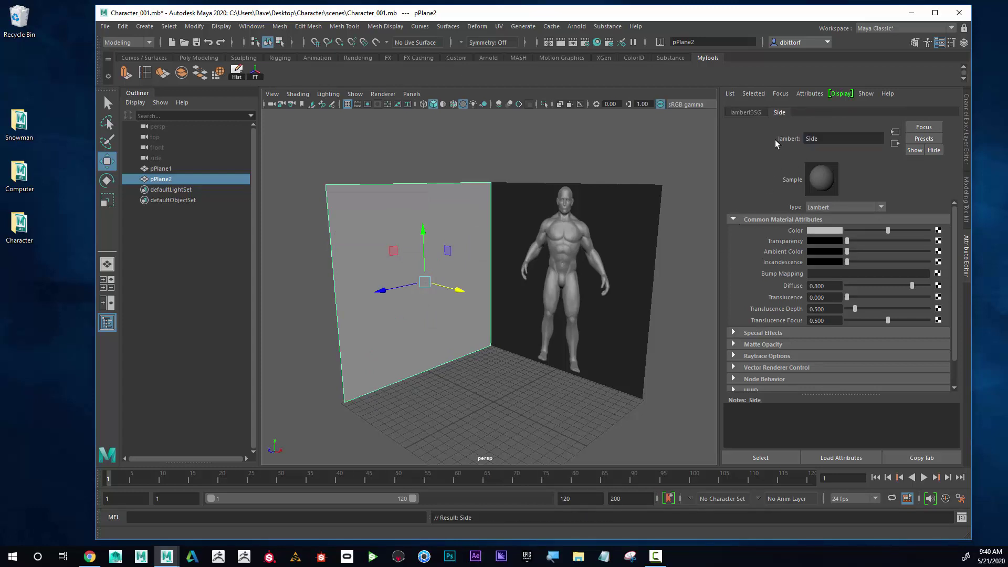
Map a File texture with Male_Side.jpg to the Side material's Color and switch to the four-view layout
left_click(939, 231)
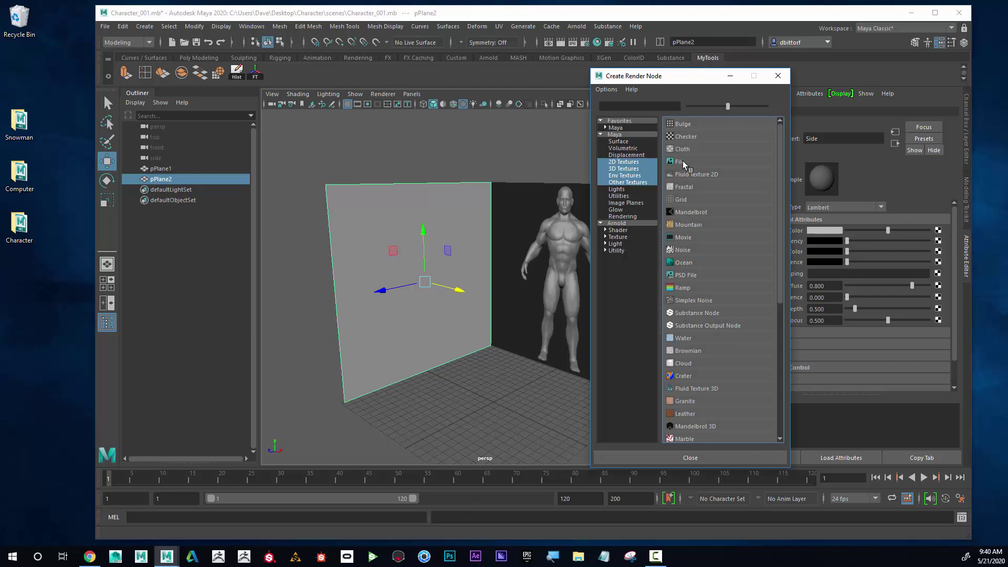
left_click(680, 162)
left_click(941, 255)
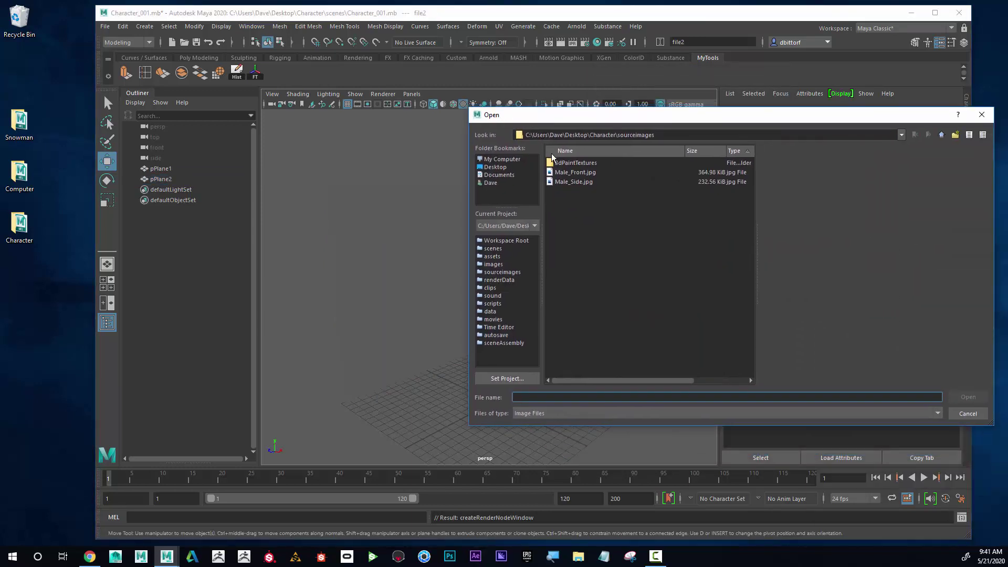
left_click(569, 182)
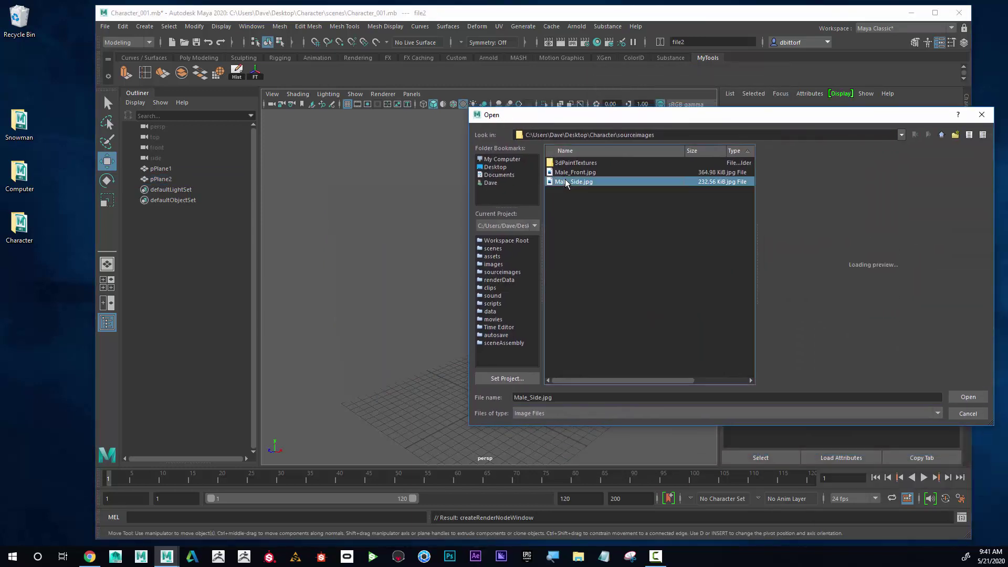
left_click(976, 399)
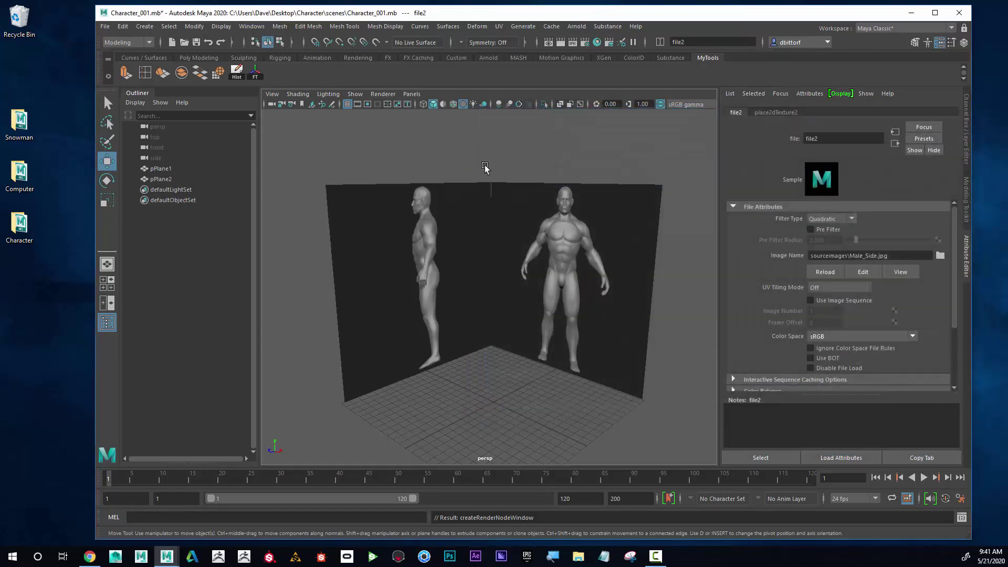
left_click_drag(508, 196, 504, 216, "alt")
left_click(110, 286)
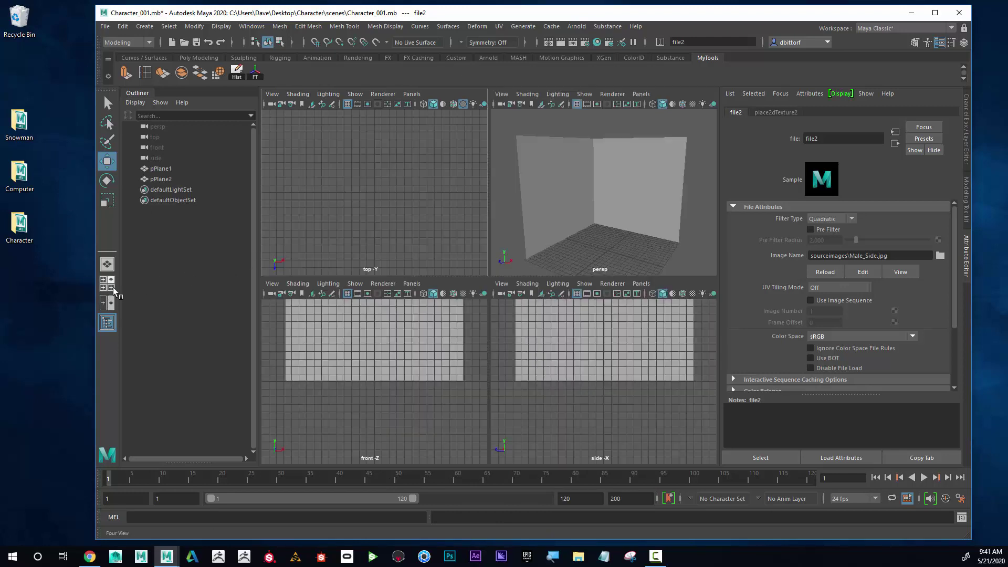
Frame and zoom the front and side views onto their reference planes
scroll(412, 405, "down", 2)
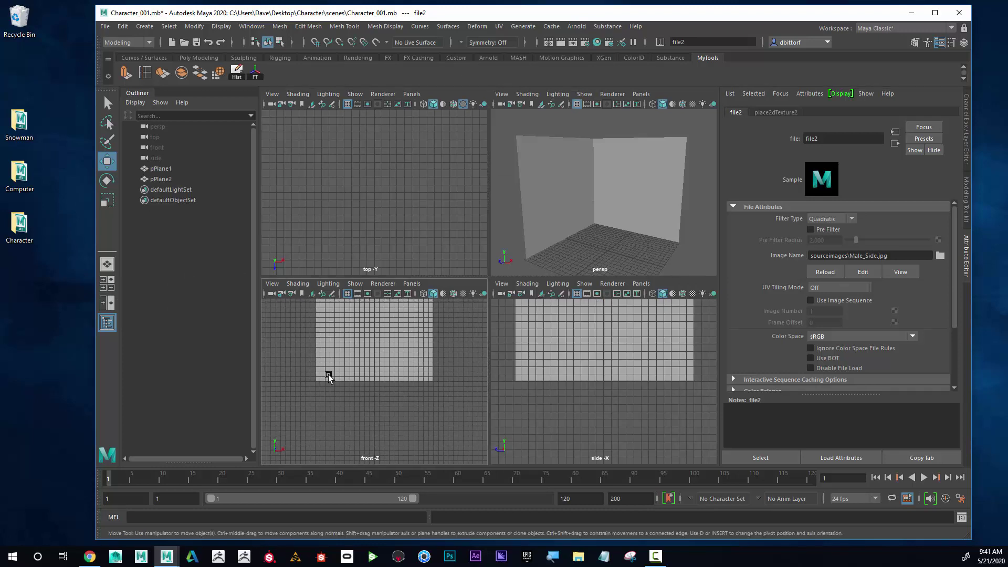
key("f")
key("f")
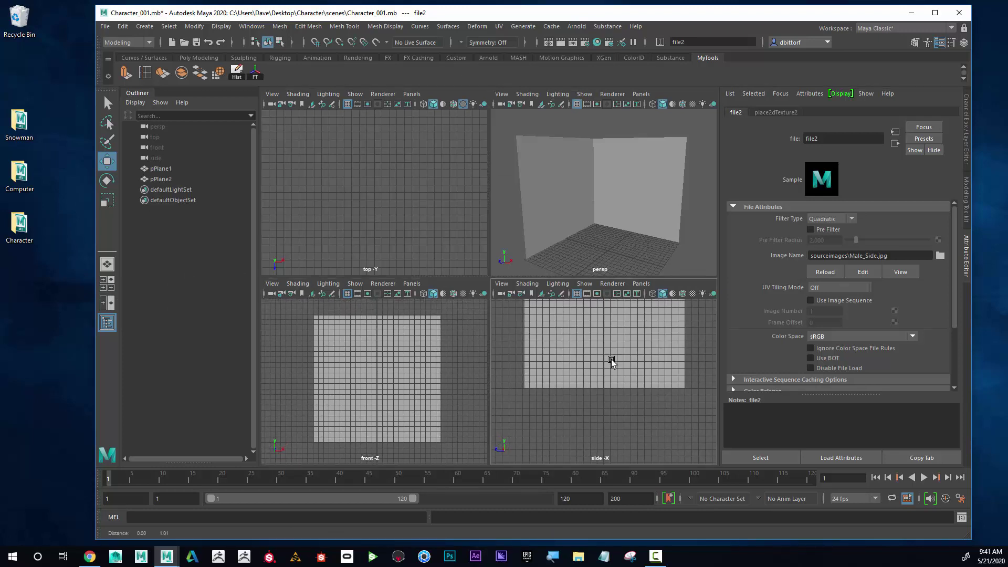
scroll(624, 425, "down", 2)
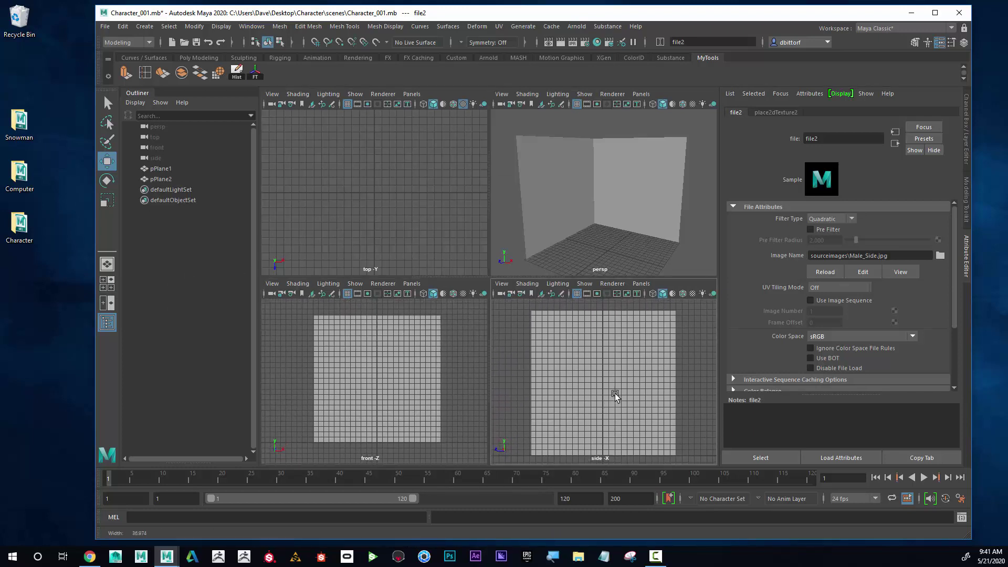
left_click_drag(615, 396, 558, 392)
left_click(398, 388)
right_click_drag(398, 387, 417, 387, "alt")
left_click(646, 367)
right_click_drag(646, 367, 644, 360, "alt")
middle_click_drag(644, 360, 645, 365, "alt")
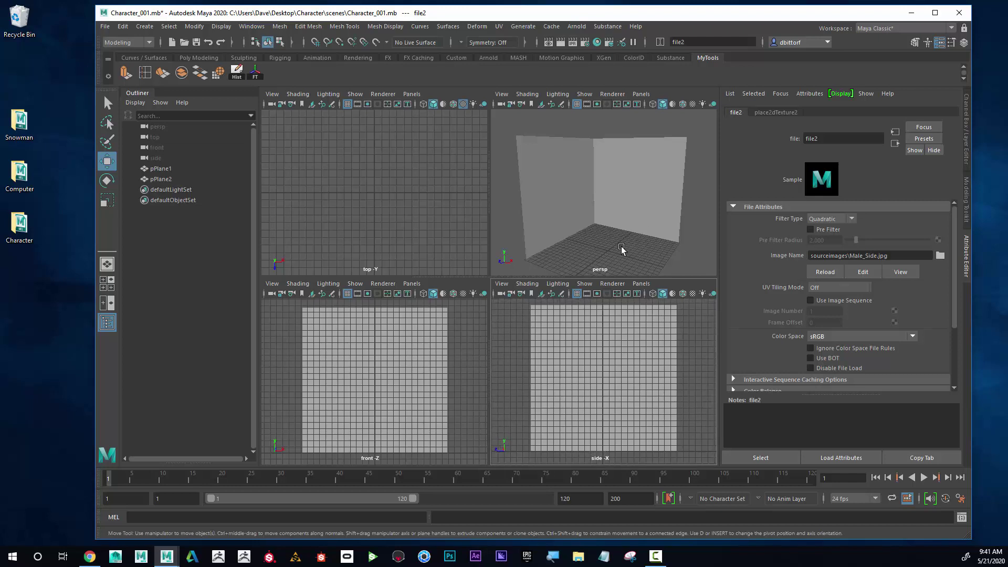
Enable textured display in the perspective, side and front views
key("6")
left_click(692, 344)
key("6")
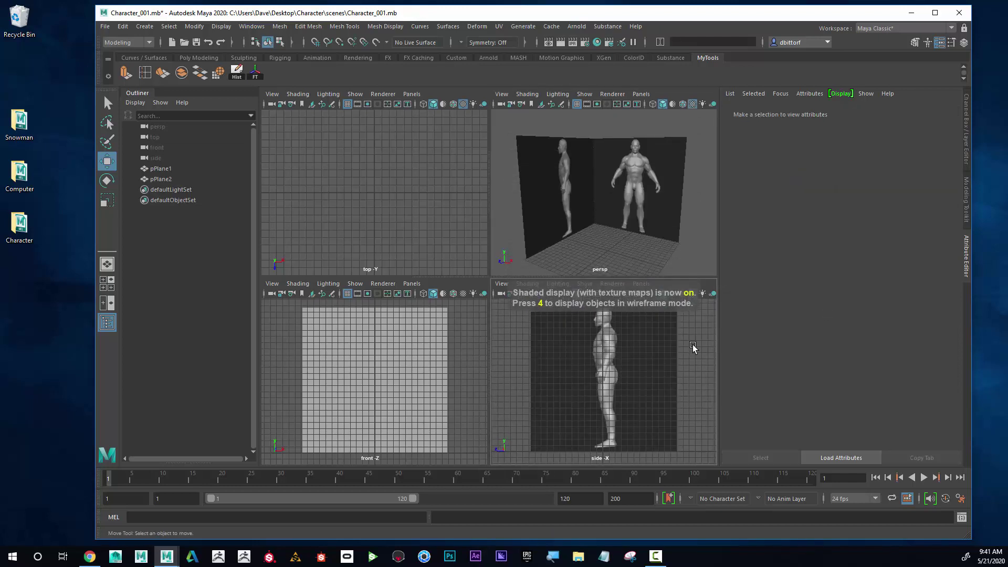
left_click(466, 364)
key("6")
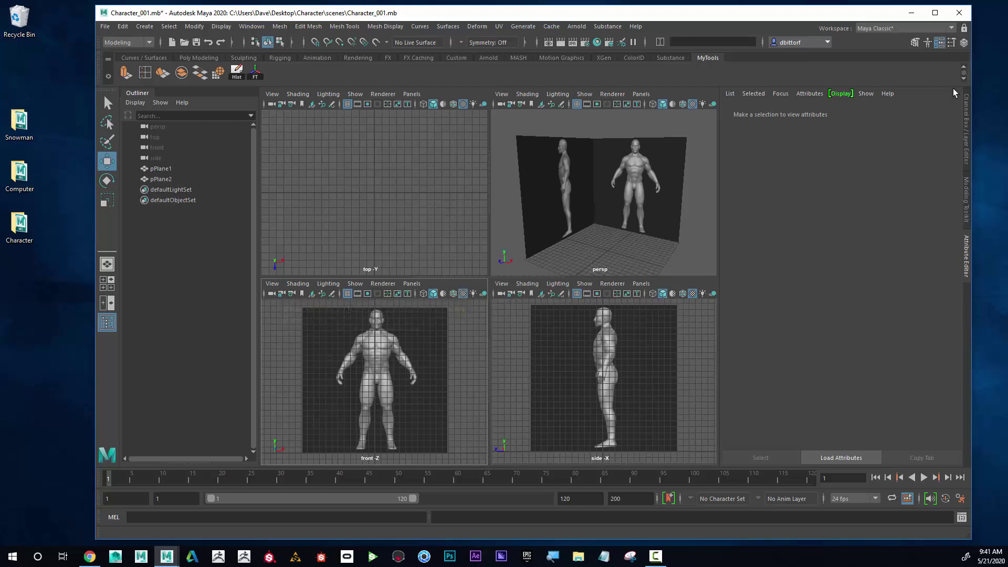
Collapse the Attribute Editor, frame the side view, and maximize the Maya window
left_click(969, 244)
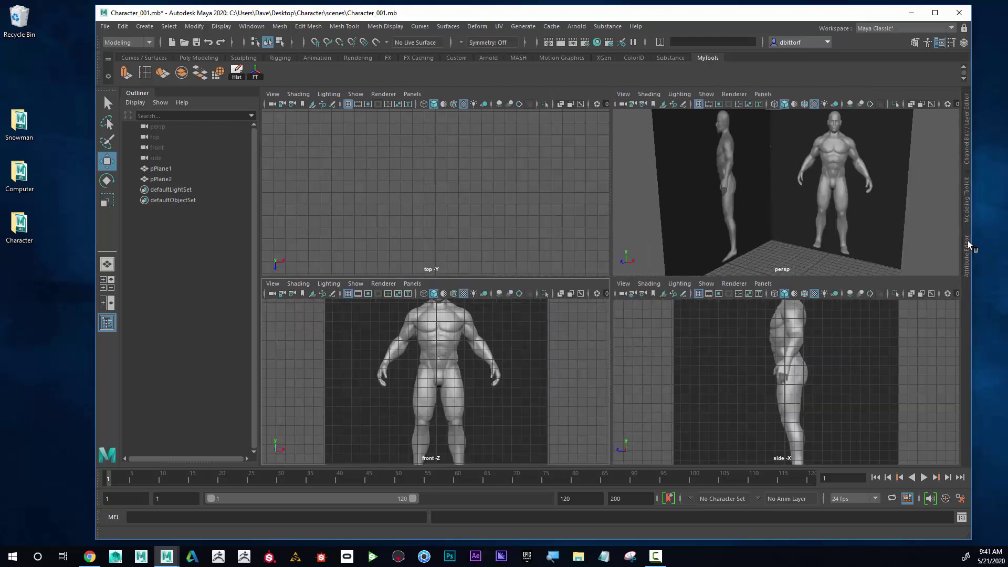
left_click(687, 347)
key("a")
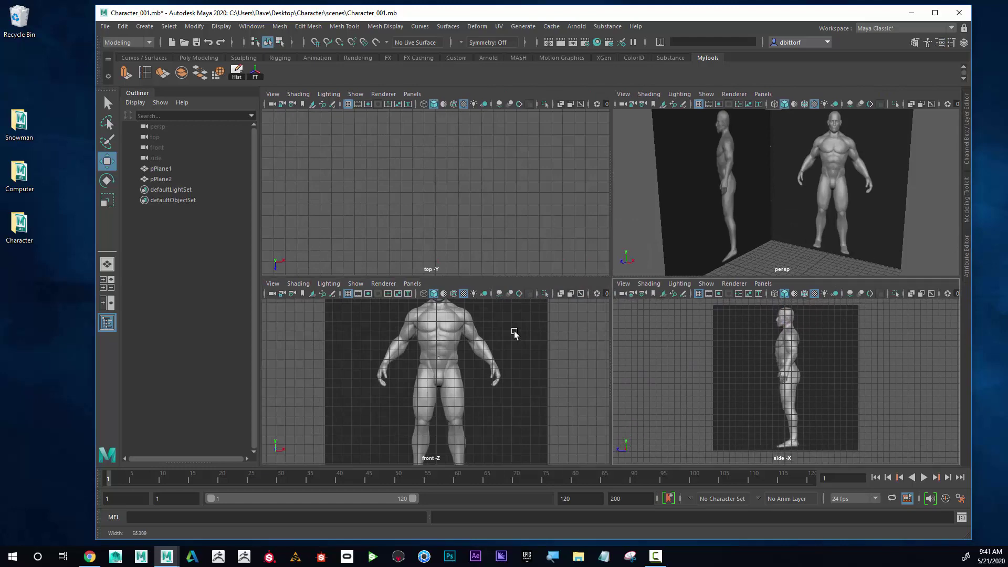
left_click(936, 13)
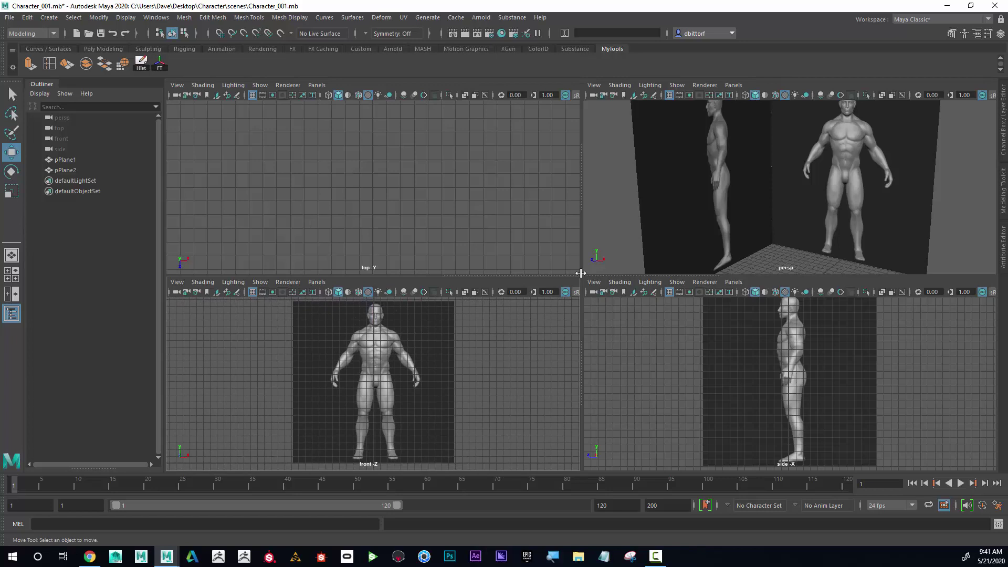
Create a polygon cube, scale it to about 10.873, stretch it to body height, and align it with the character
left_click(49, 18)
mouse_move(105, 54)
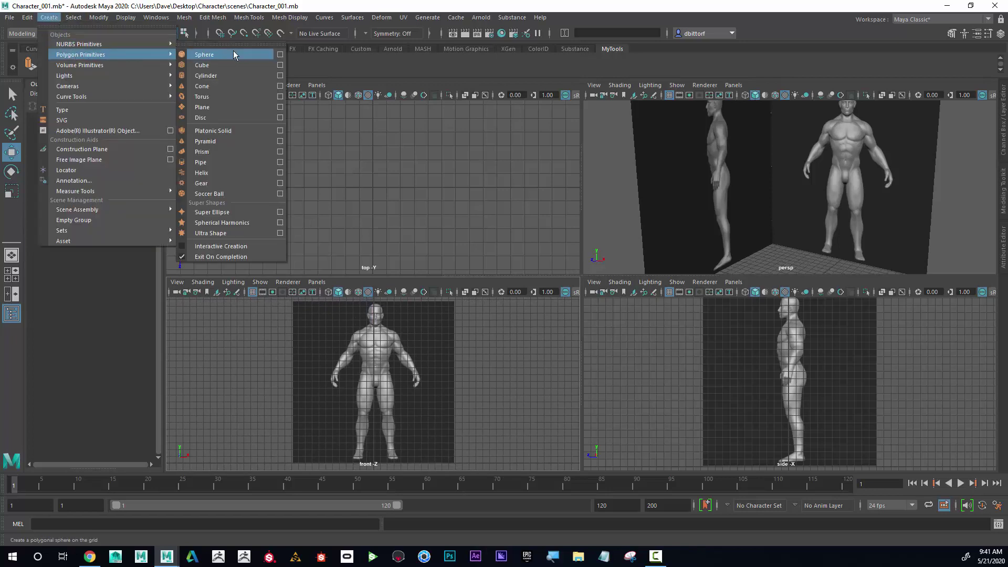
left_click(234, 63)
left_click_drag(790, 422, 791, 316)
left_click(10, 193)
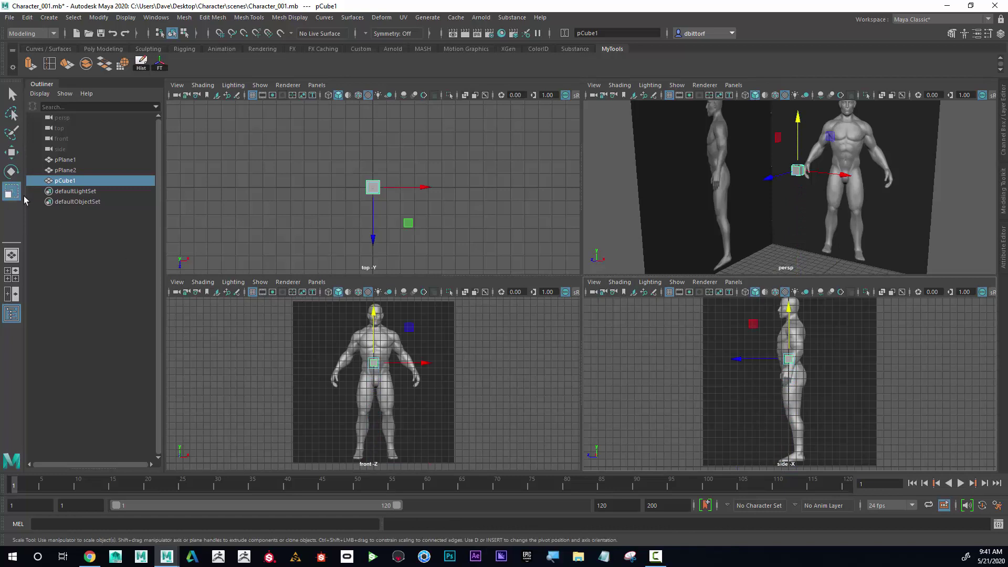
left_click_drag(374, 363, 446, 378)
middle_click_drag(488, 362, 495, 362, "alt")
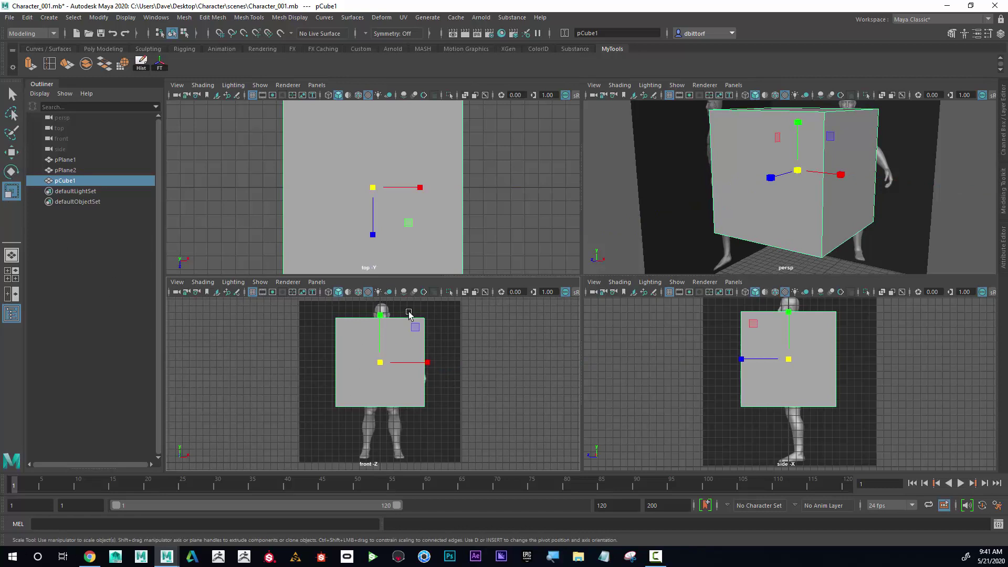
left_click_drag(380, 315, 21, 216)
left_click(12, 152)
left_click_drag(384, 319, 383, 342)
Set the front view to X-Ray shading and maximize it, centred on the cube
middle_click_drag(472, 356, 485, 360, "alt")
scroll(751, 373, "down", 2)
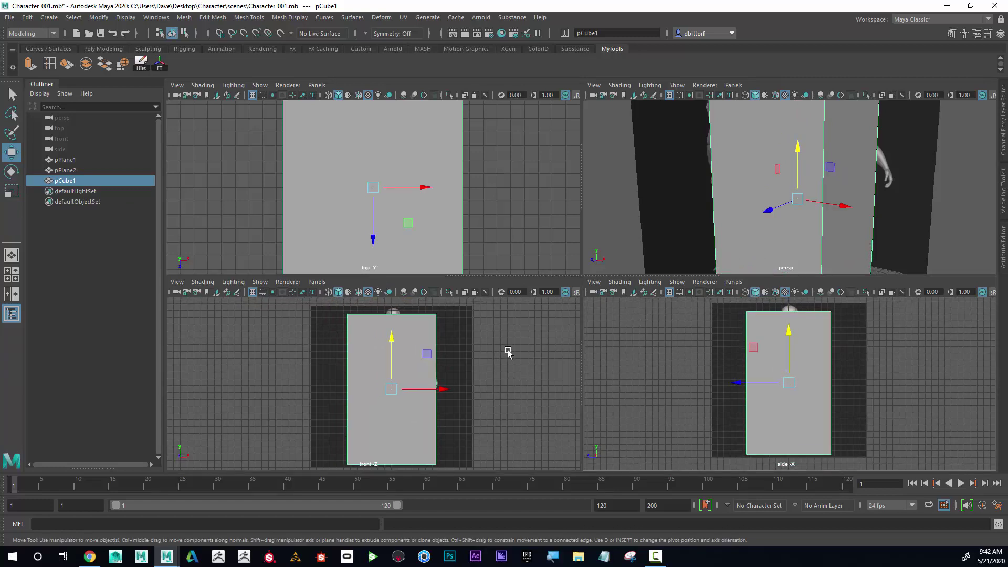
left_click(202, 283)
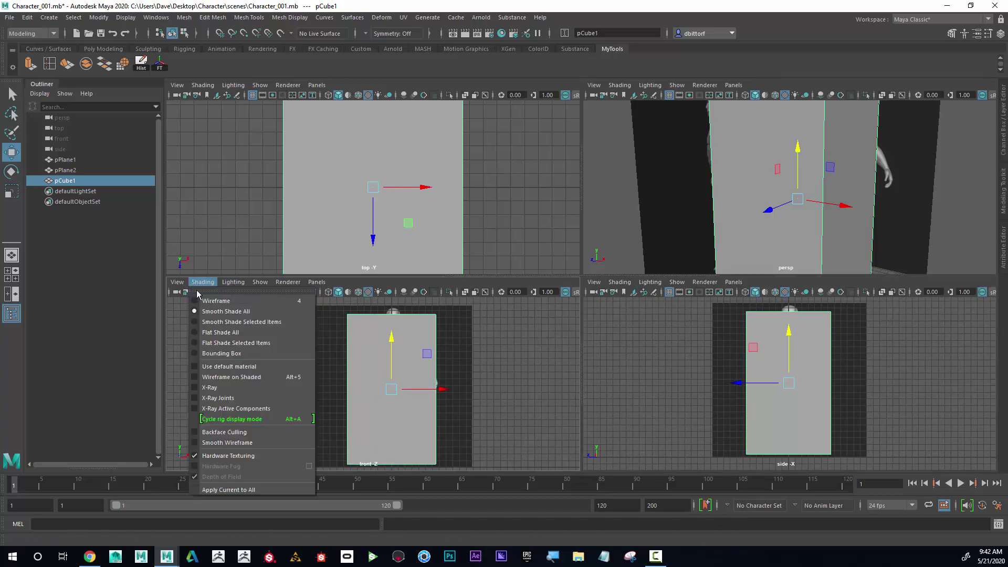
left_click(238, 388)
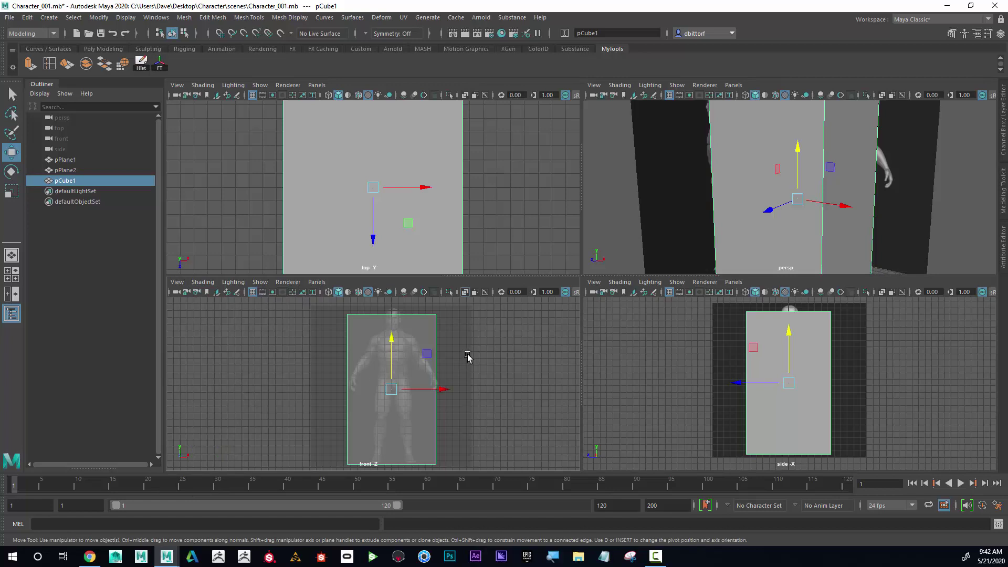
key("space")
middle_click_drag(715, 301, 581, 293, "alt")
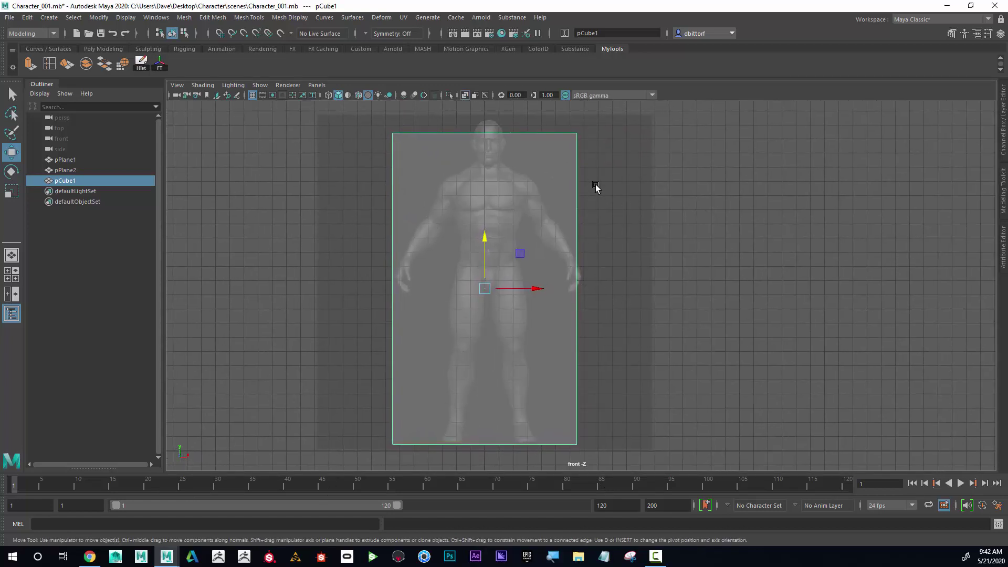
In front view, raise pCube1's top vertices along Y to the top of the character's head
right_click_drag(595, 187, 546, 185)
left_click(405, 146)
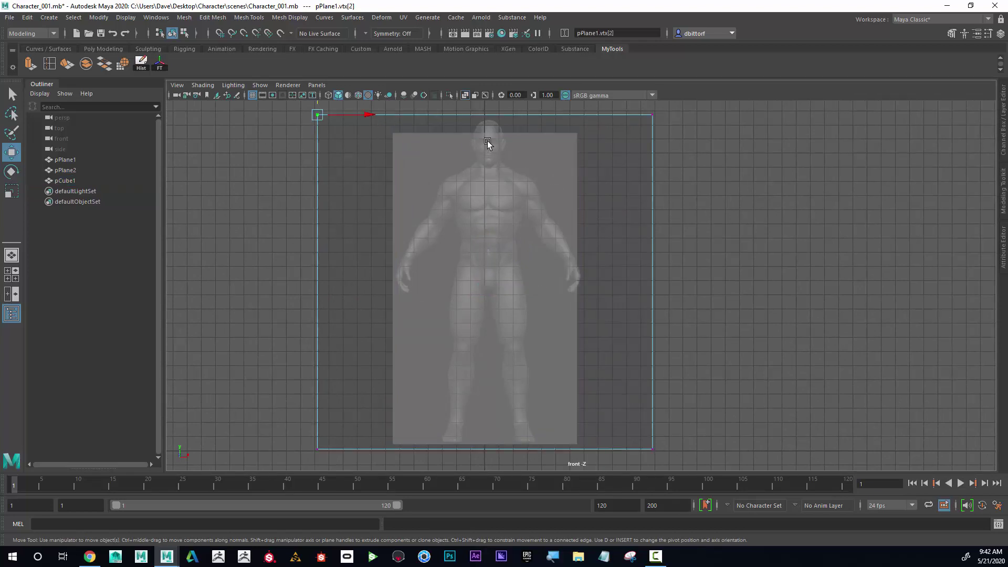
right_click_drag(558, 139, 607, 125)
left_click(563, 160)
right_click_drag(563, 157, 519, 157)
left_click_drag(382, 120, 610, 156)
middle_click_drag(544, 171, 561, 277, "alt")
right_click_drag(561, 277, 752, 247, "alt")
left_click_drag(457, 160, 456, 135)
Nudge the box sideways so it is centred on the character's body
scroll(562, 221, "down", 6)
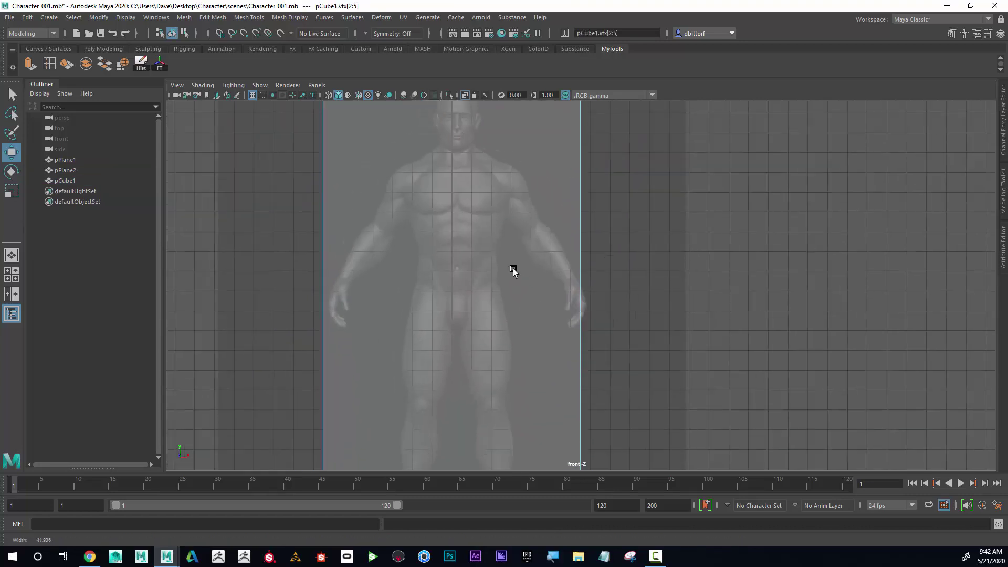
middle_click_drag(514, 263, 509, 259, "alt")
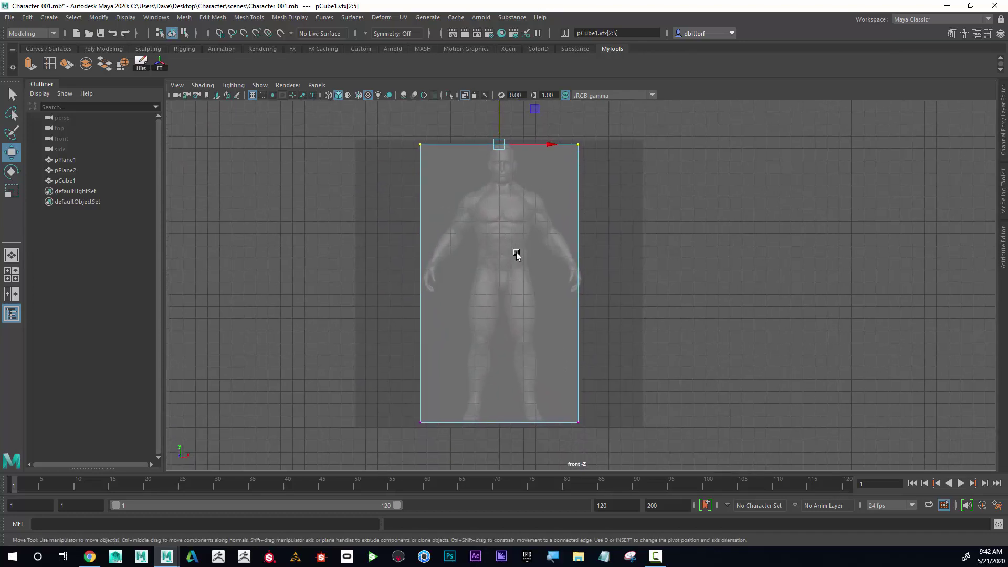
right_click_drag(498, 188, 563, 174)
left_click_drag(550, 289, 557, 288)
scroll(544, 281, "up", 5)
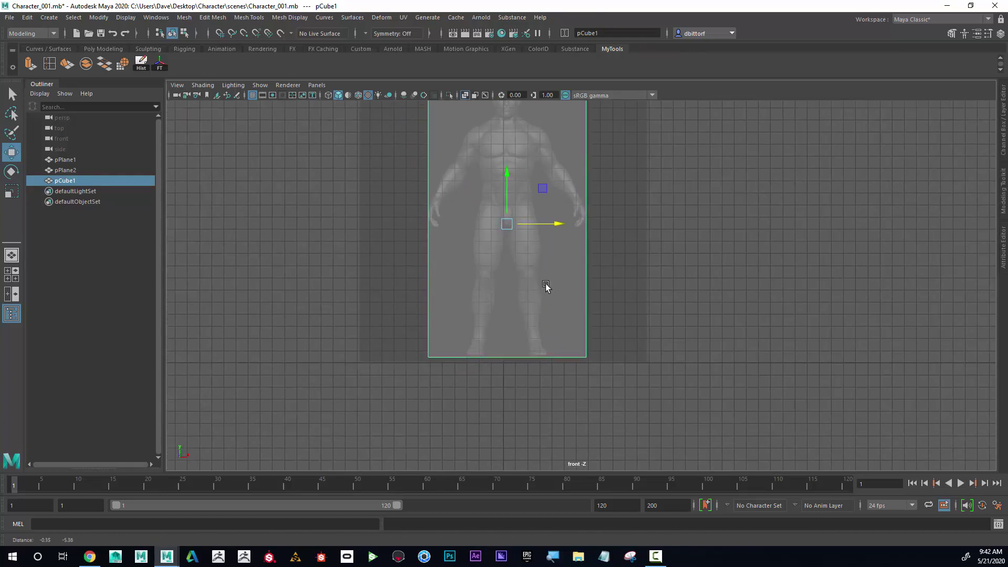
right_click_drag(491, 267, 422, 266)
Lower the box's bottom vertices to the character's feet, then show the side view alone
left_click_drag(244, 338, 747, 405)
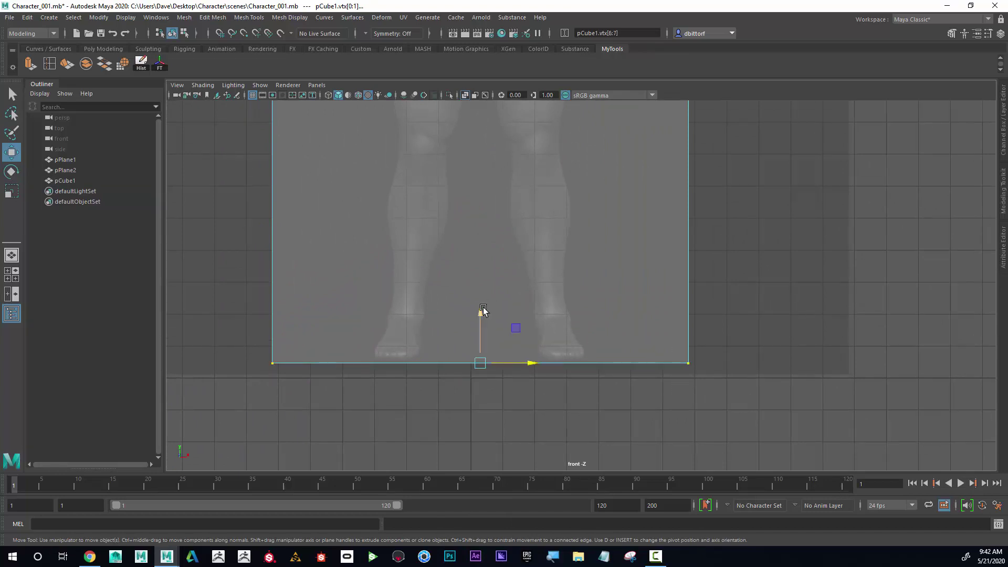
left_click(483, 311)
scroll(591, 338, "down", 3)
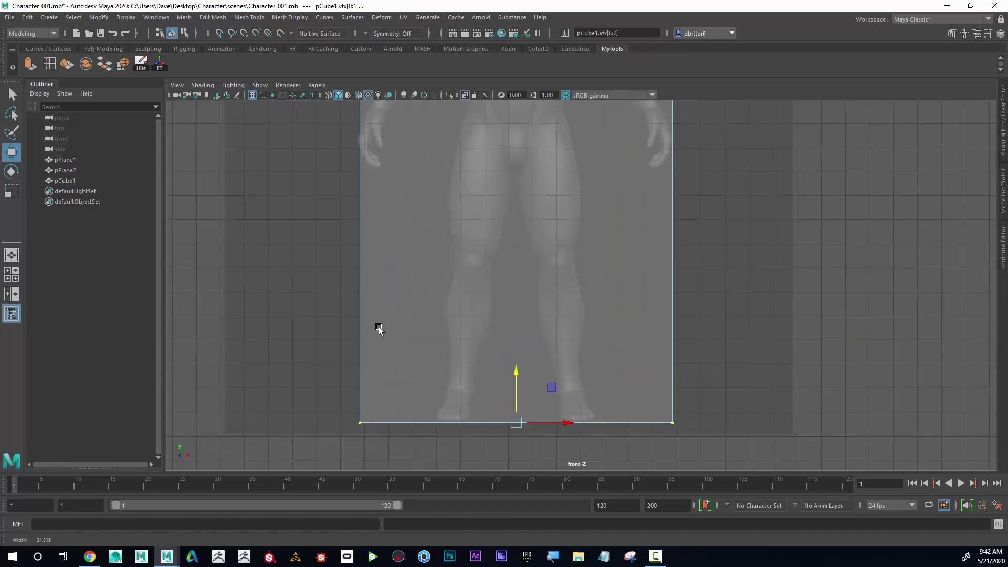
scroll(374, 327, "down", 2)
middle_click_drag(434, 284, 522, 329, "alt")
scroll(522, 329, "down", 2)
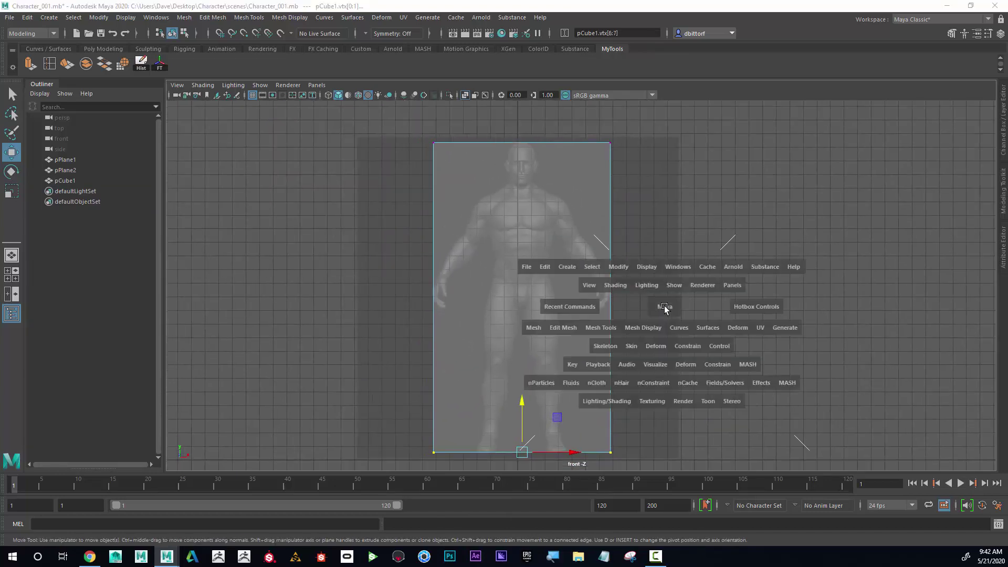
key("space")
key("space")
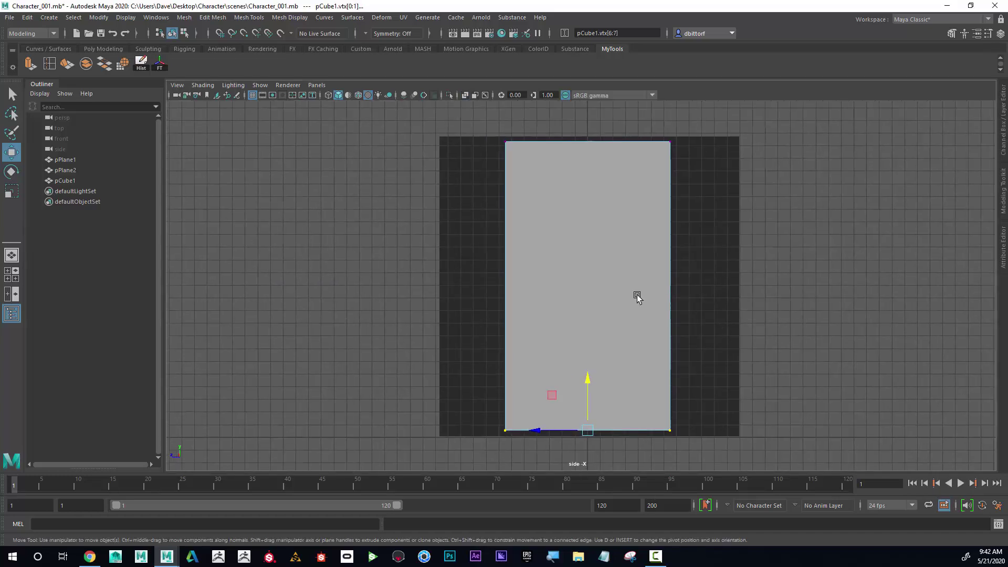
key("space")
key("space")
Set the side view to X-Ray and pull the box's front and back vertices in to the body's depth
left_click(198, 84)
left_click(253, 193)
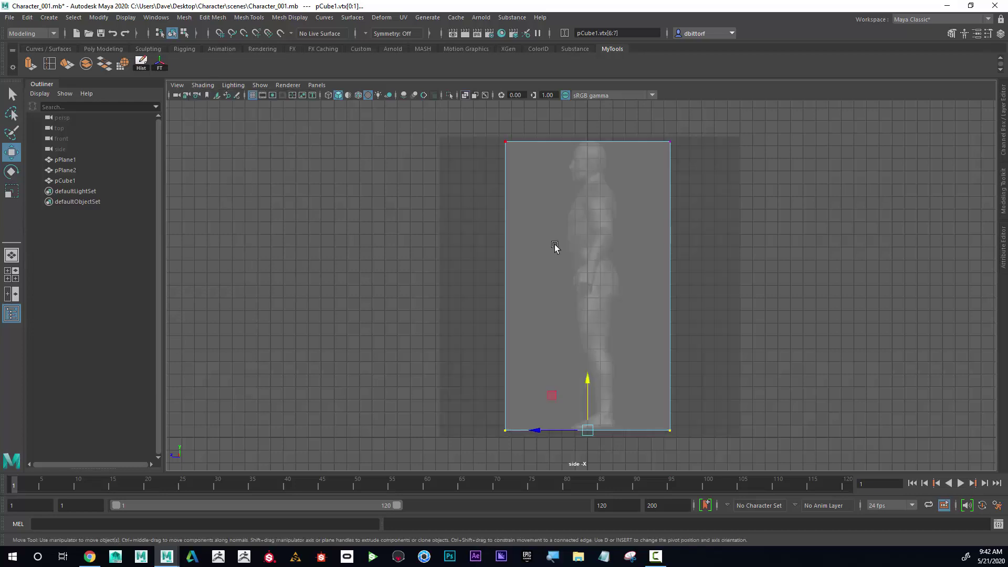
right_click_drag(595, 244, 537, 239)
left_click_drag(476, 127, 528, 446)
left_click_drag(462, 289, 524, 289)
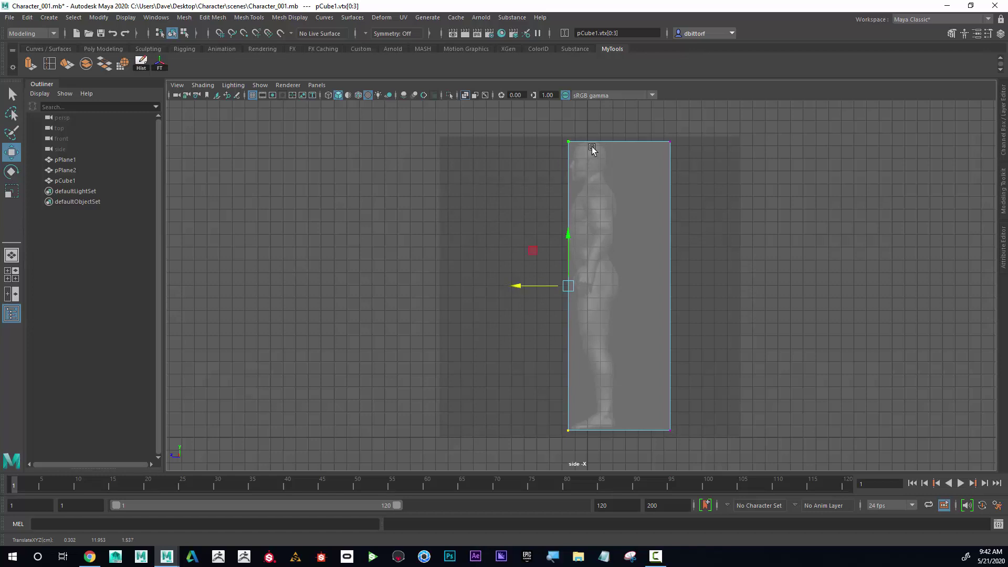
left_click_drag(632, 119, 717, 483)
left_click_drag(614, 288, 573, 286)
scroll(568, 288, "up", 6)
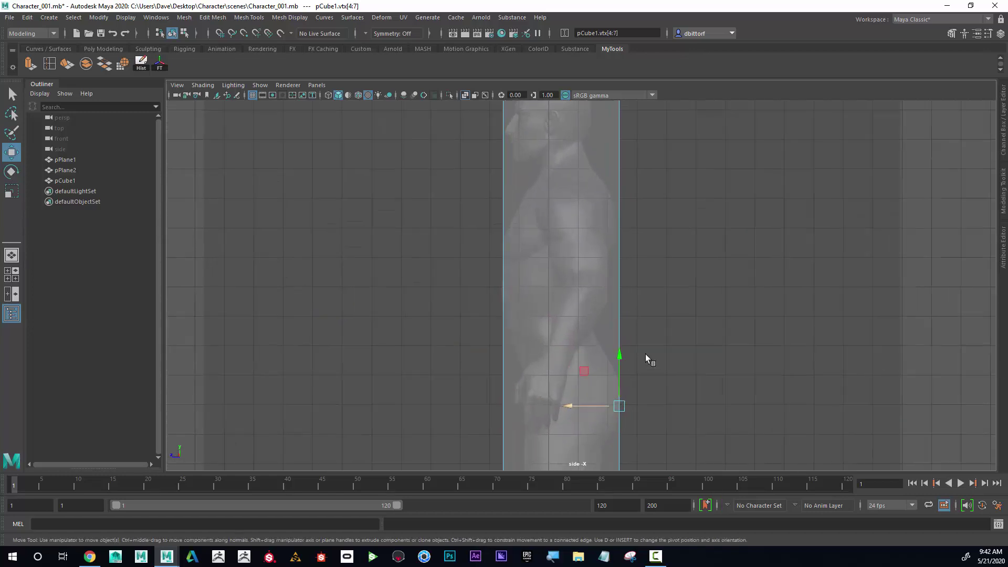
scroll(534, 335, "down", 5)
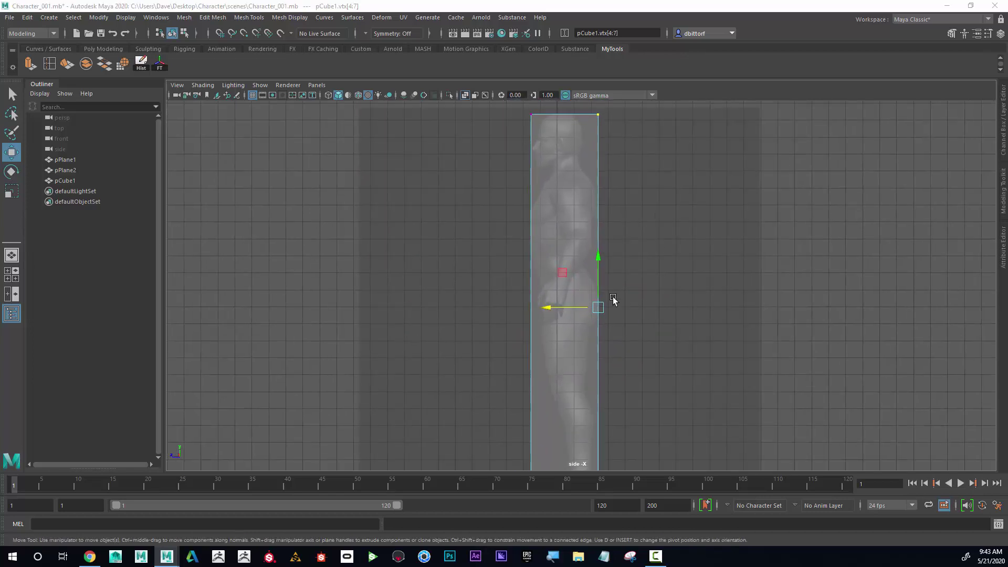
key("space")
Open the Mesh Tools menu to browse the polygon modeling tools
scroll(355, 374, "up", 10)
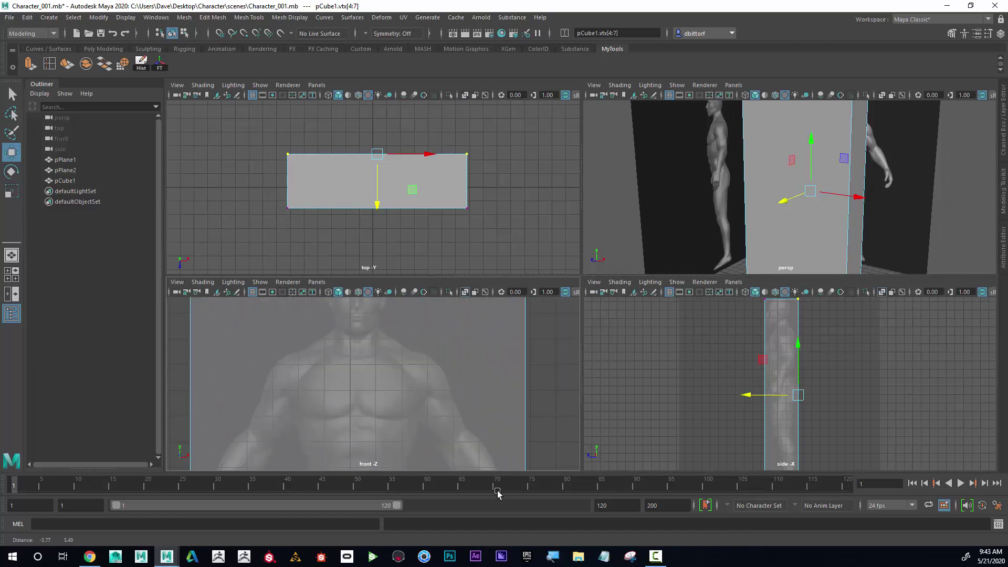
scroll(378, 394, "down", 5)
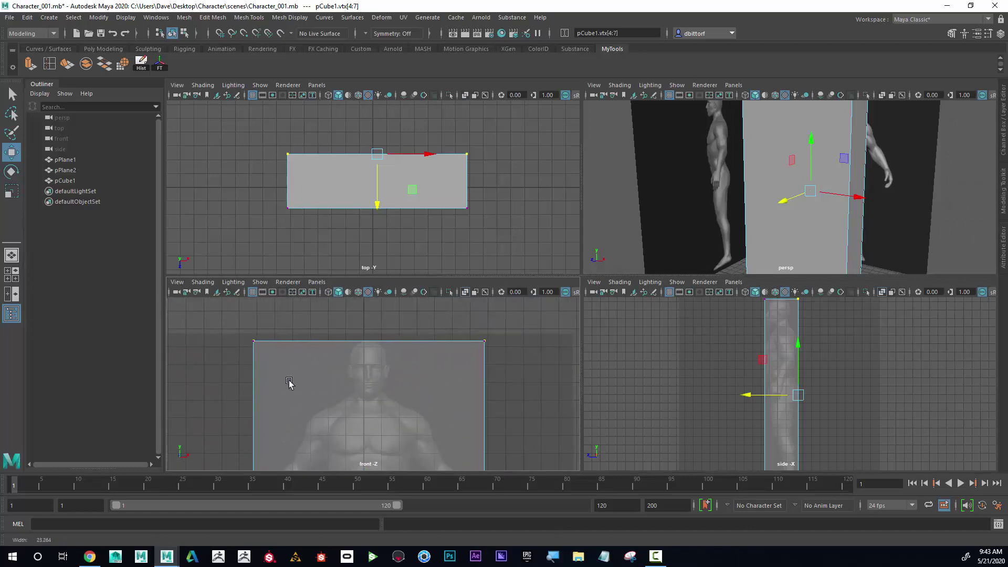
scroll(767, 353, "up", 8)
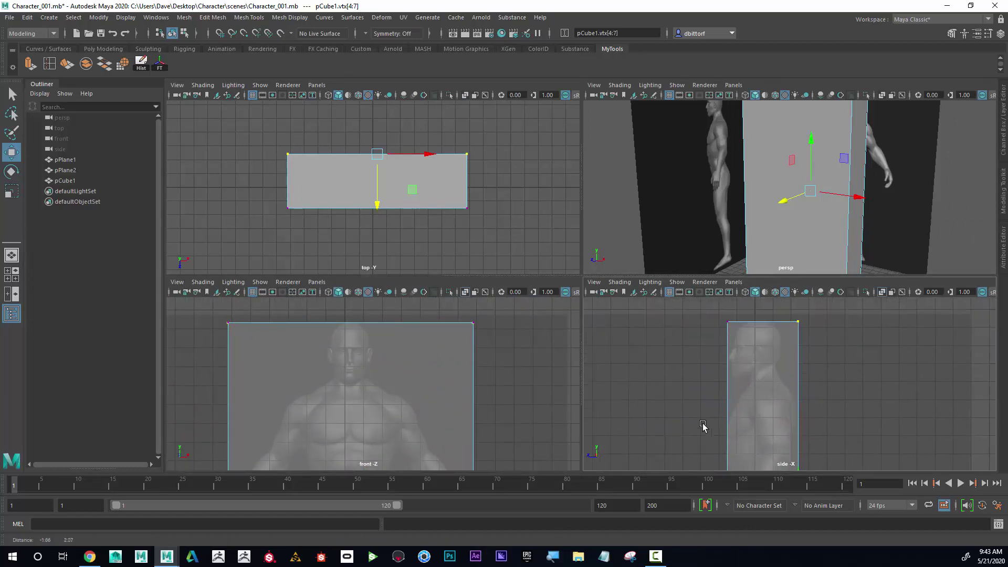
scroll(682, 404, "up", 3)
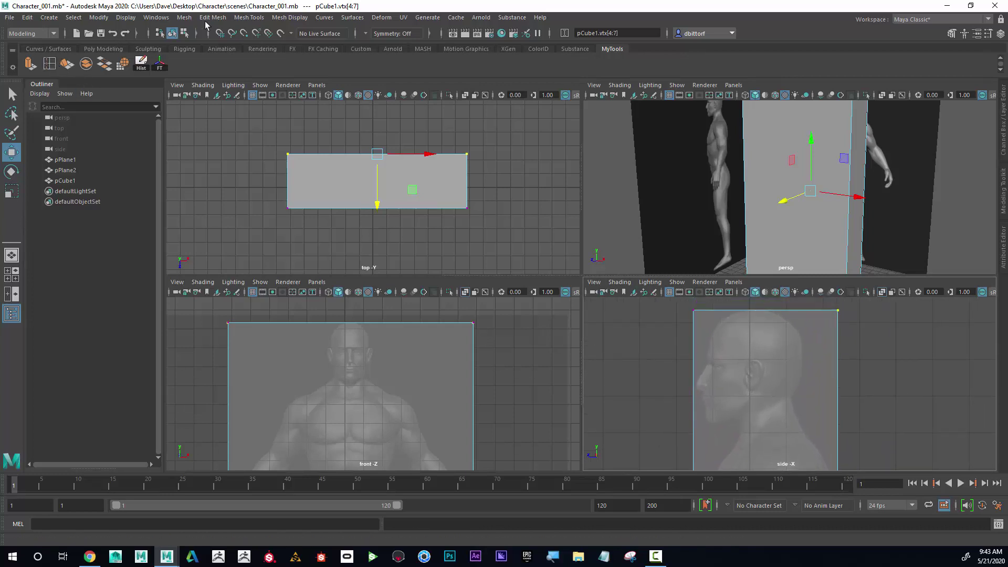
left_click(237, 20)
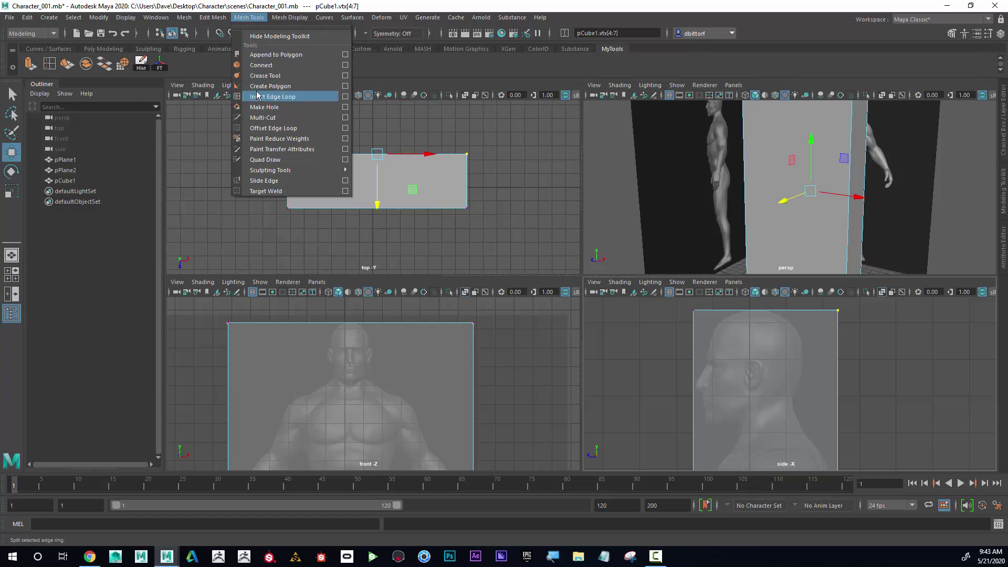
mouse_move(213, 18)
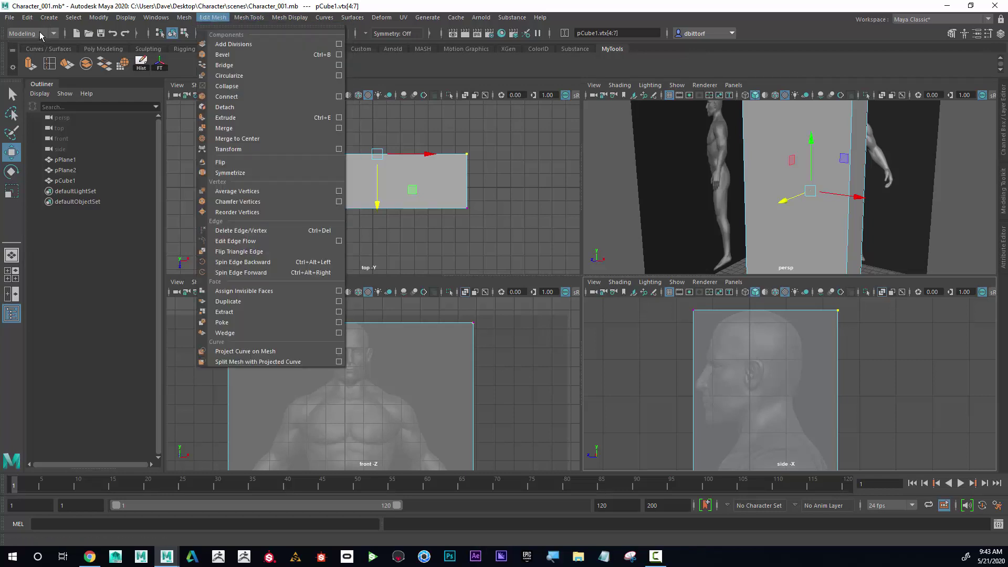
Use Insert Edge Loop to add loops at the neck, chin and top of the head
mouse_move(249, 17)
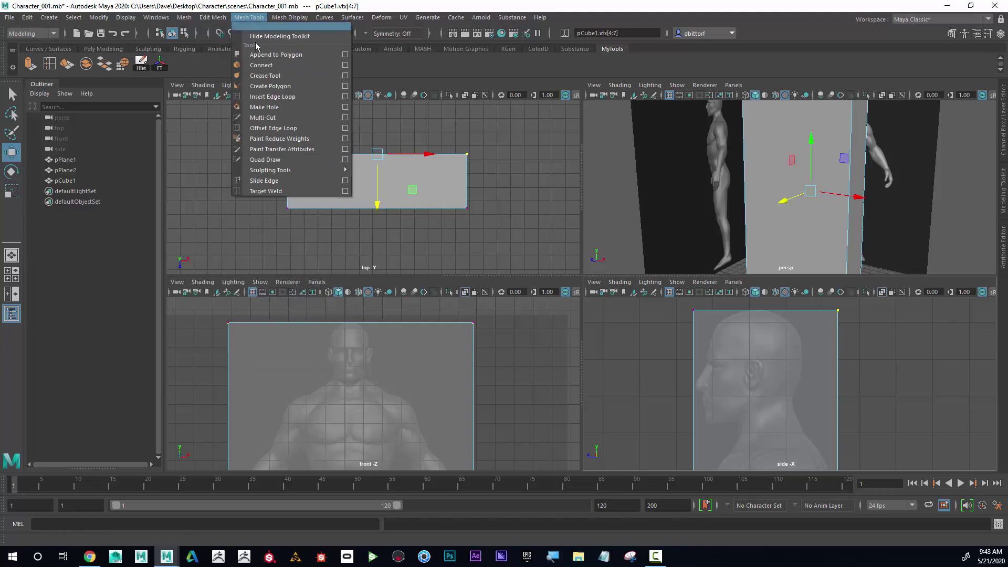
left_click(270, 97)
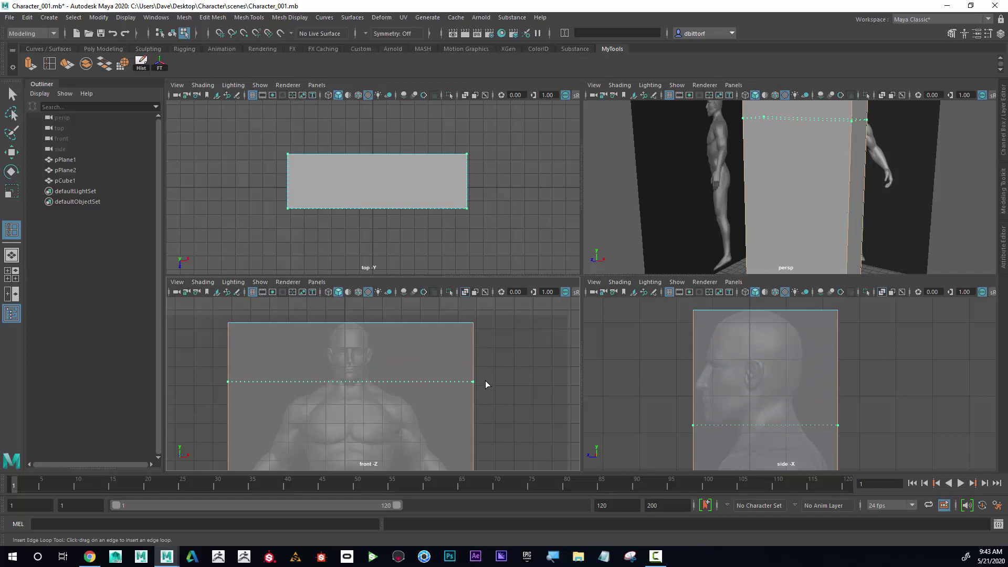
left_click(486, 382)
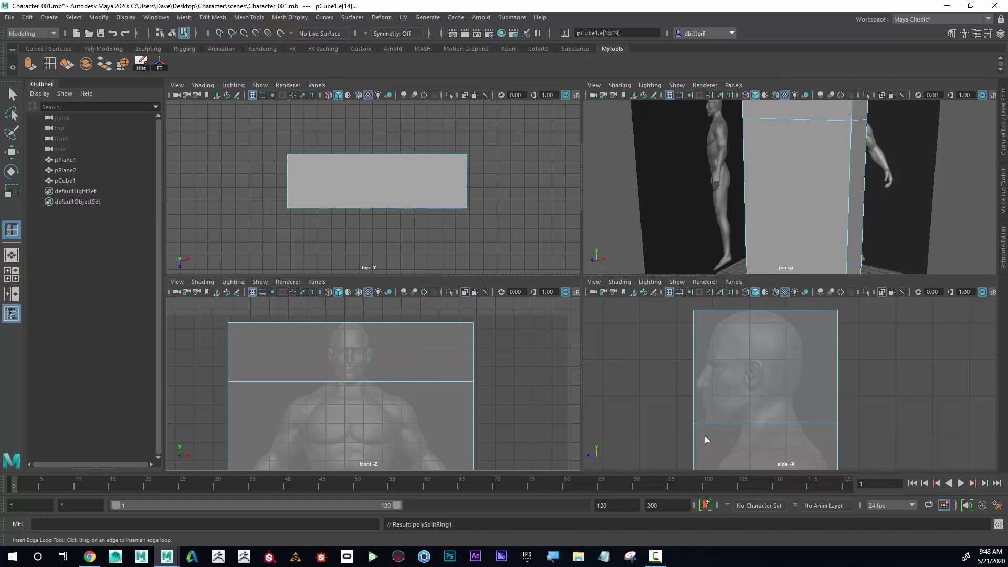
scroll(707, 433, "up", 3)
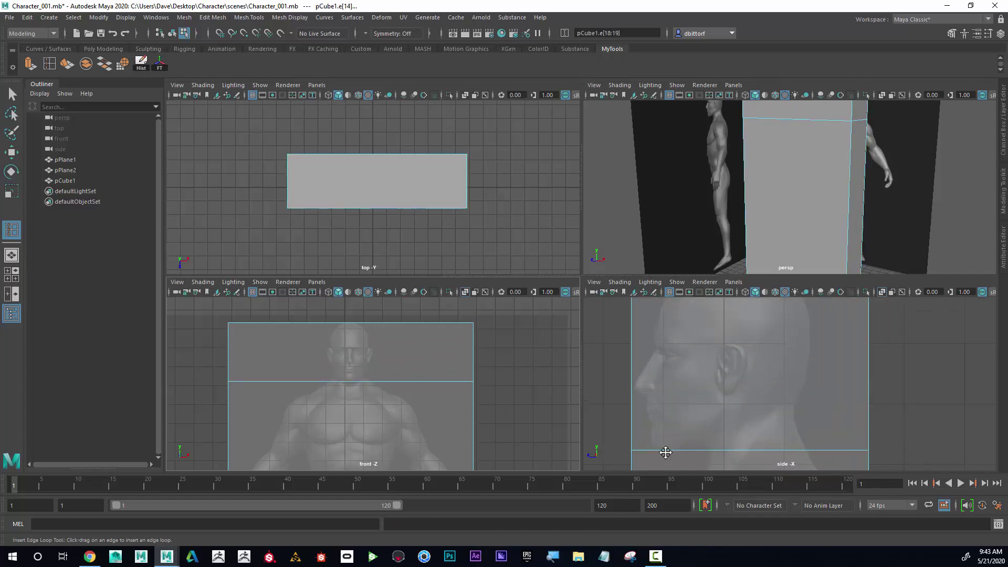
right_click_drag(663, 452, 772, 420, "alt")
left_click_drag(474, 367, 471, 364)
scroll(374, 377, "up", 3)
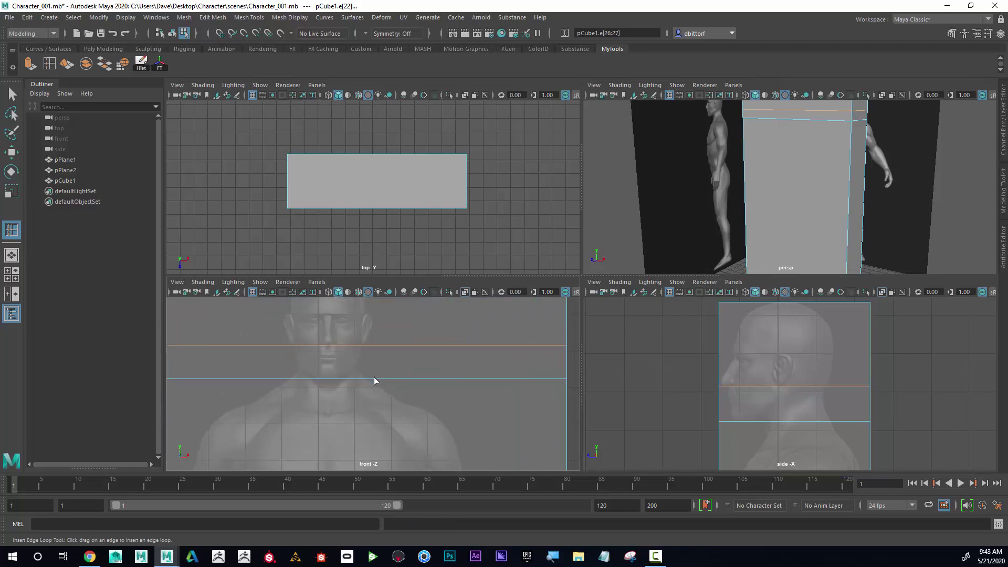
scroll(781, 386, "up", 3)
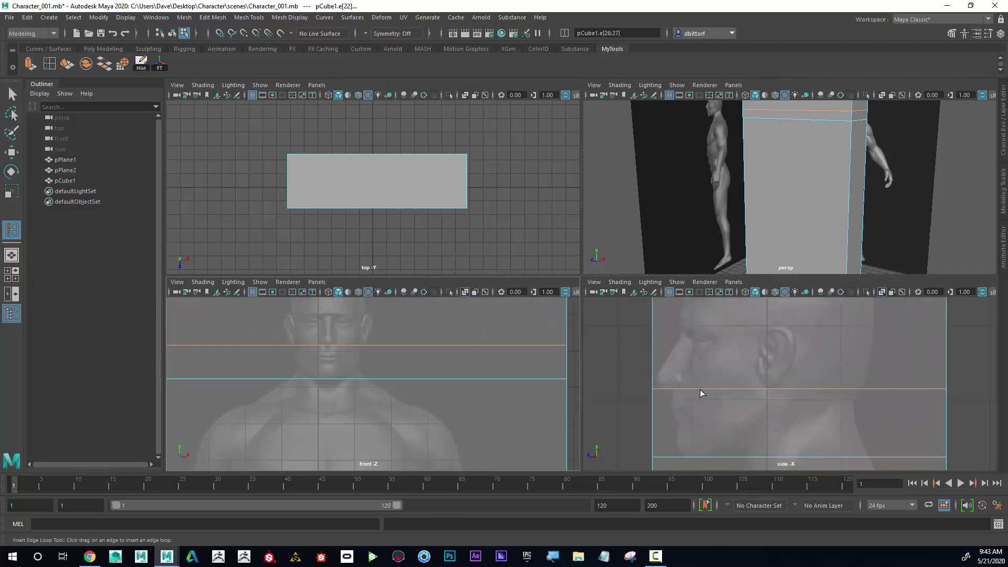
scroll(673, 394, "up", 2)
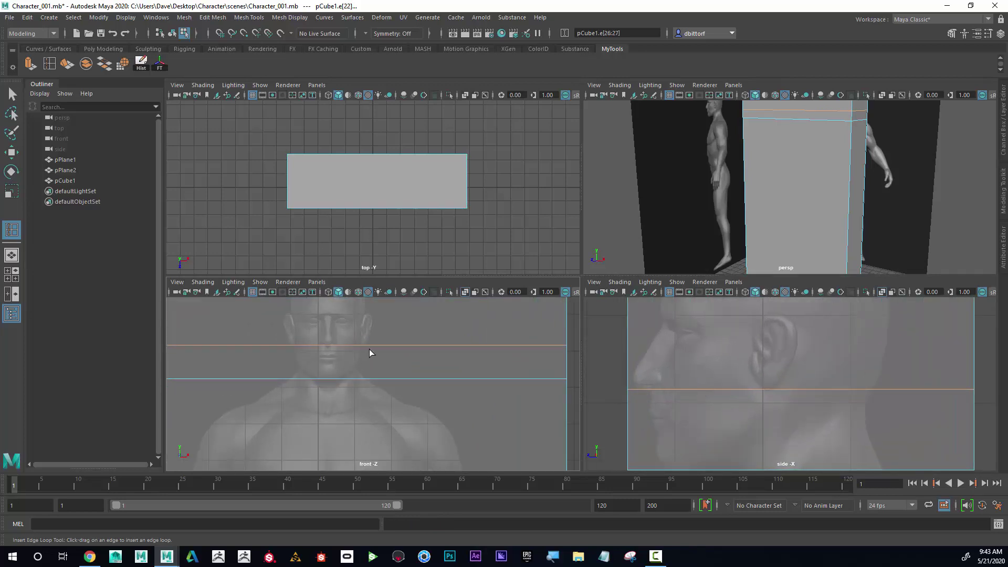
left_click_drag(565, 320, 564, 314)
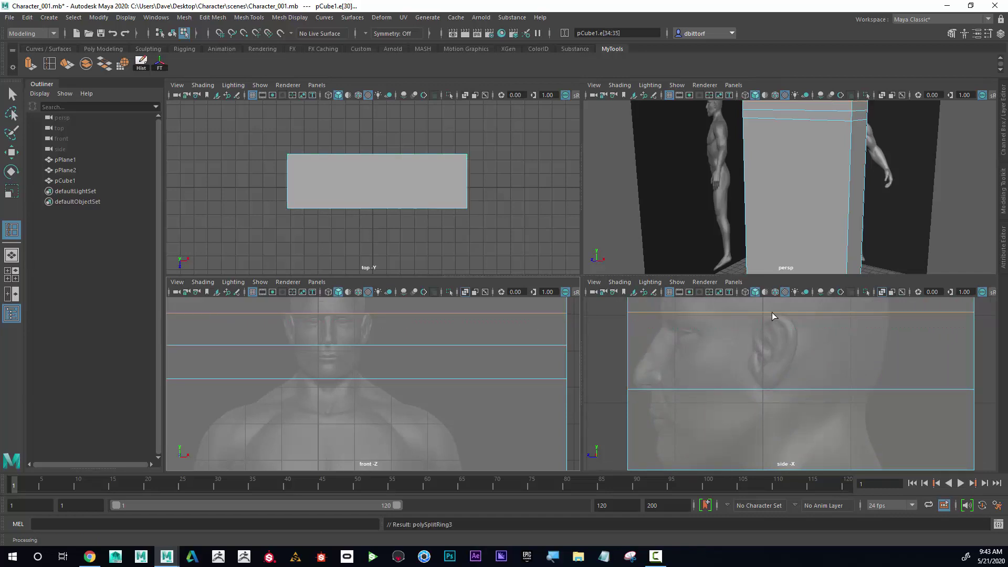
Add a hip-level edge loop, undoing a misplaced one, then return to object selection
scroll(773, 331, "down", 4)
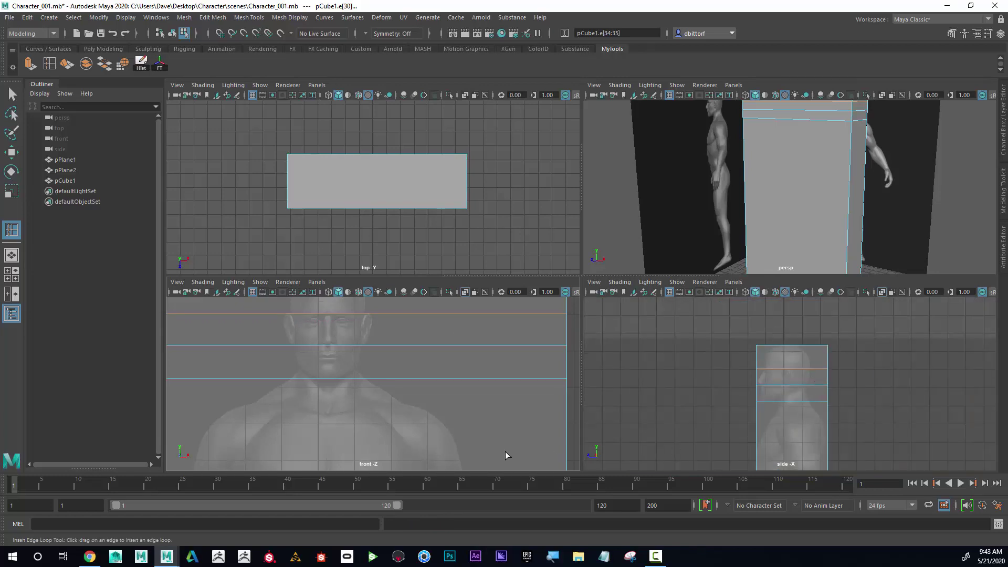
middle_click_drag(420, 430, 477, 383, "alt")
right_click_drag(477, 383, 517, 394, "alt")
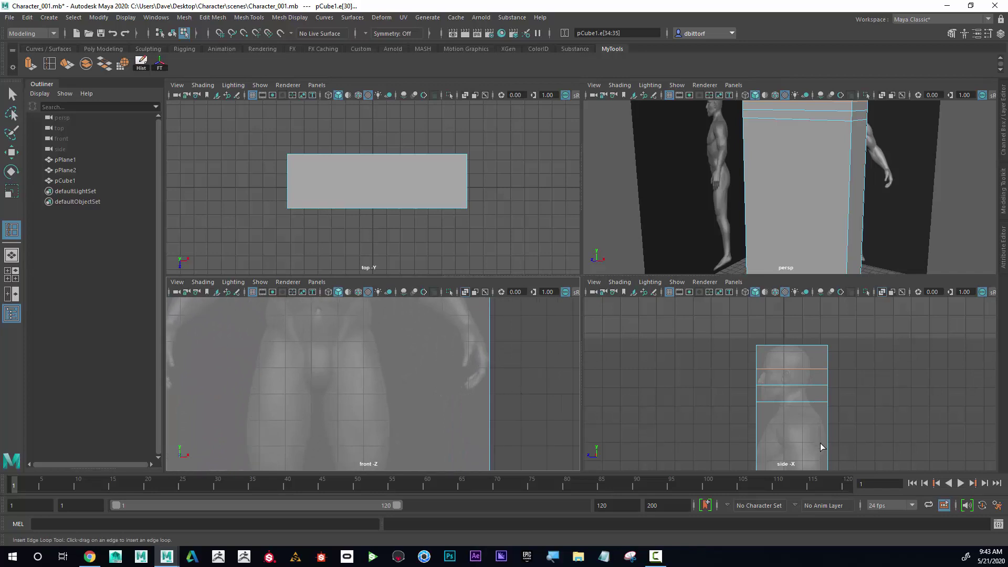
scroll(900, 421, "up", 3)
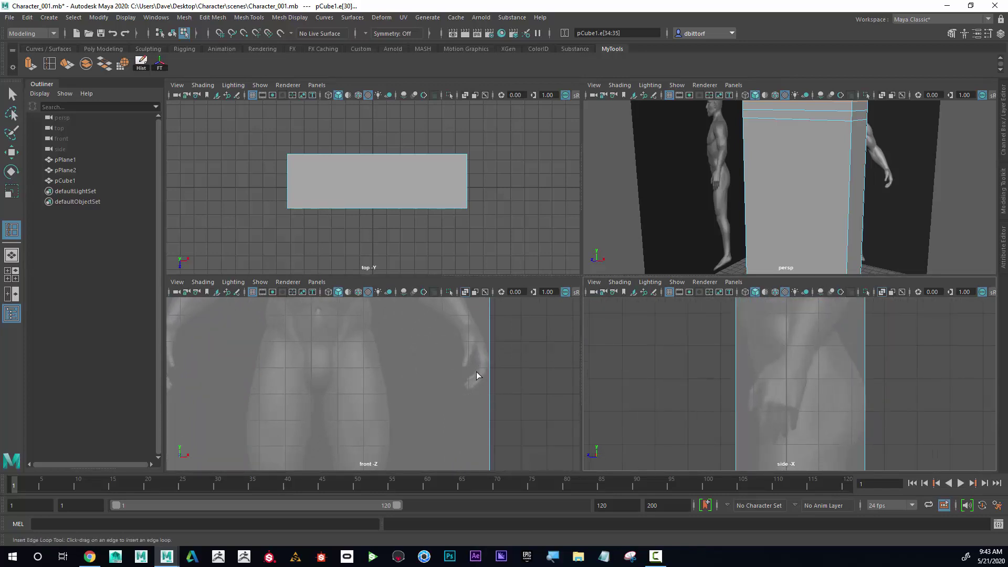
left_click_drag(489, 377, 489, 366)
right_click_drag(455, 388, 311, 395, "alt")
key("ctrl+z")
left_click_drag(485, 369, 488, 367)
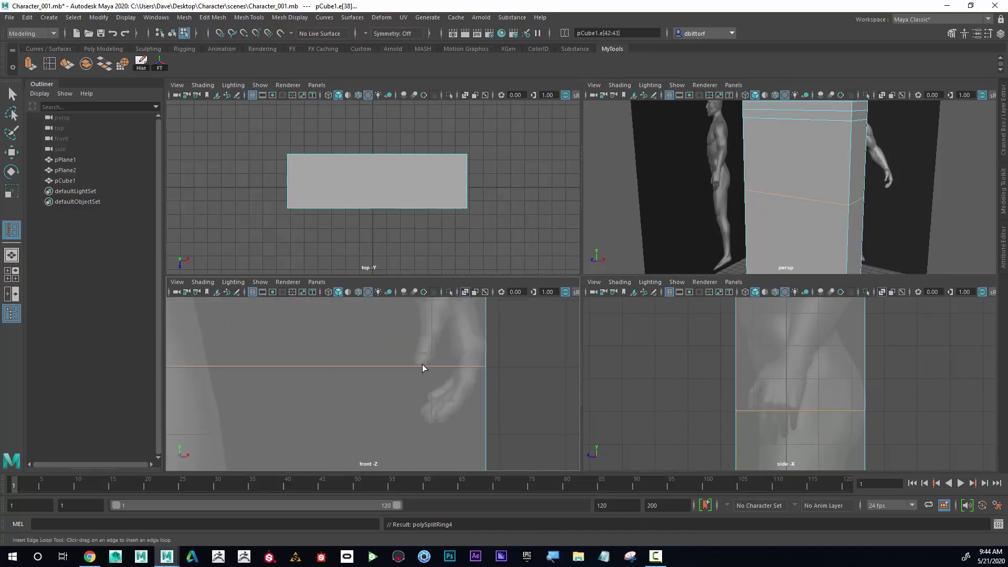
scroll(786, 426, "up", 5)
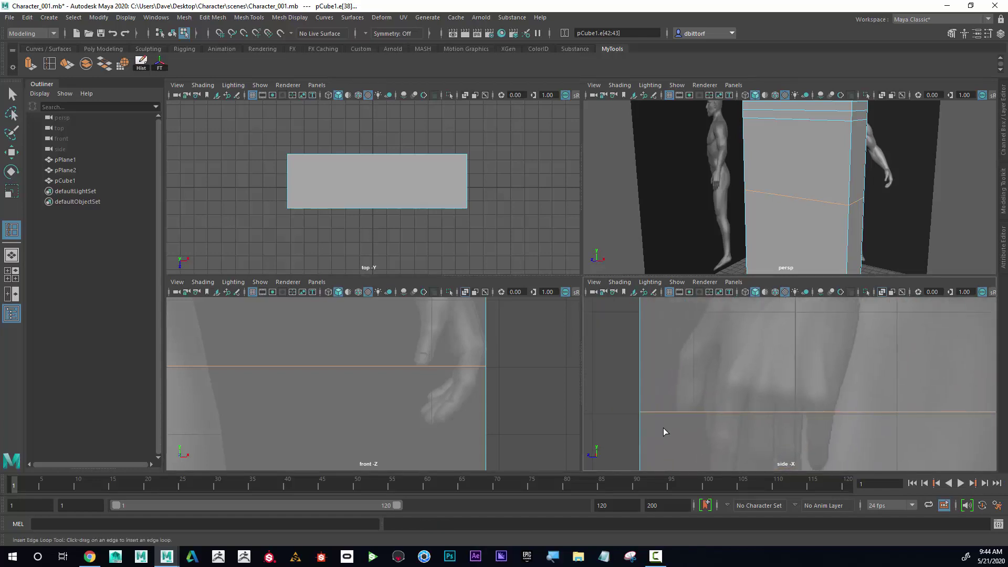
scroll(660, 346, "down", 10)
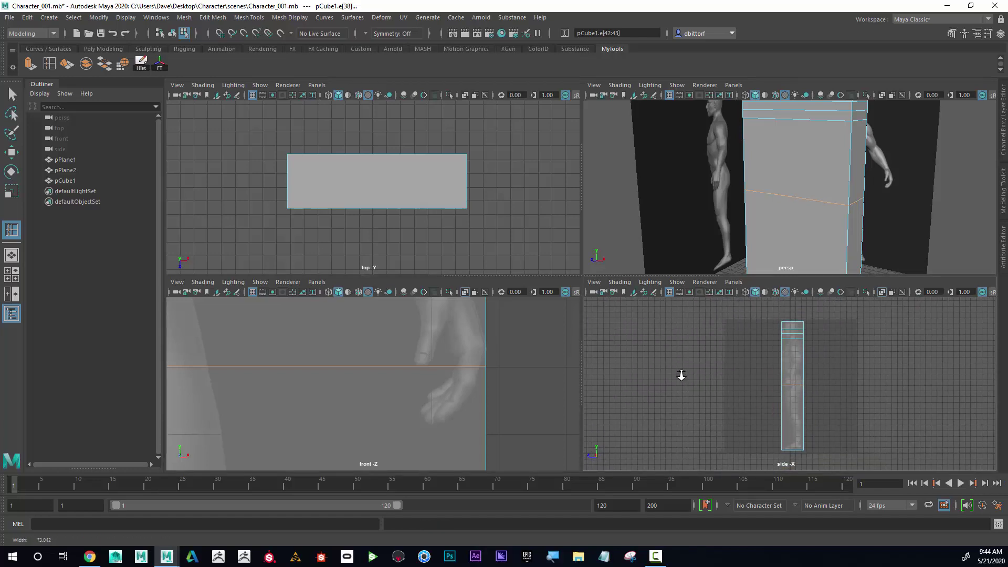
scroll(446, 390, "down", 8)
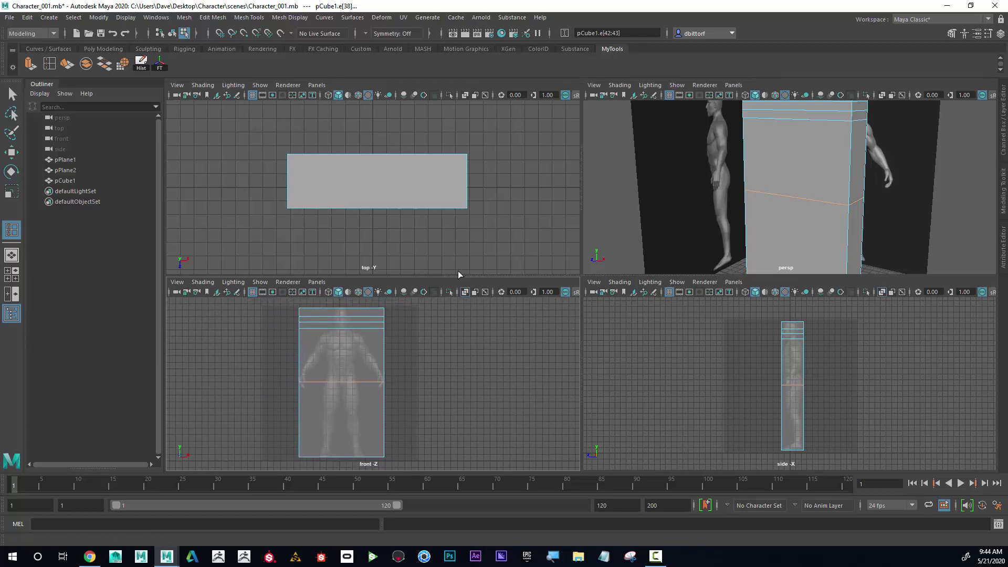
key("q")
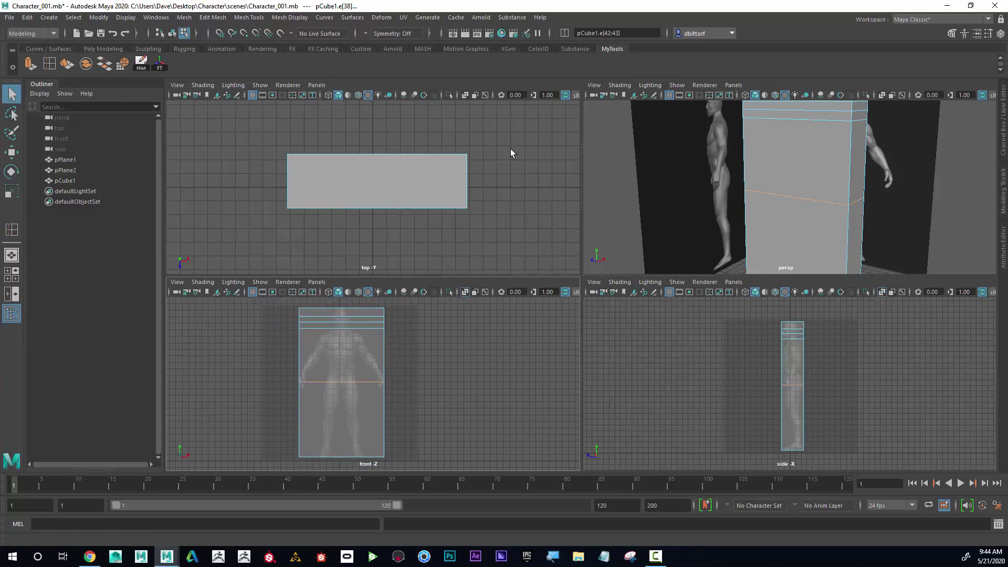
right_click_drag(793, 149, 837, 134)
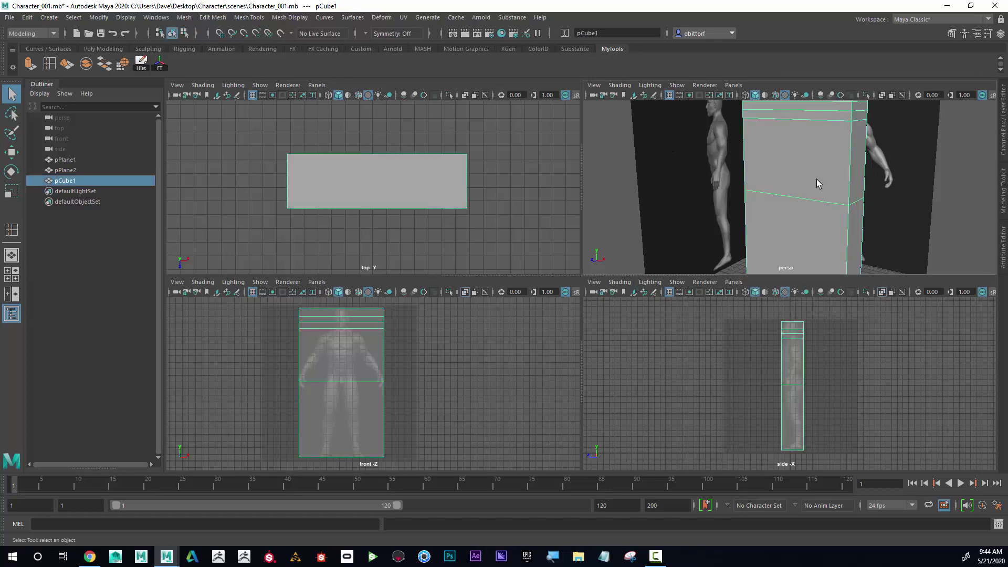
Frame pCube1 with F and delete the guide box
key("f")
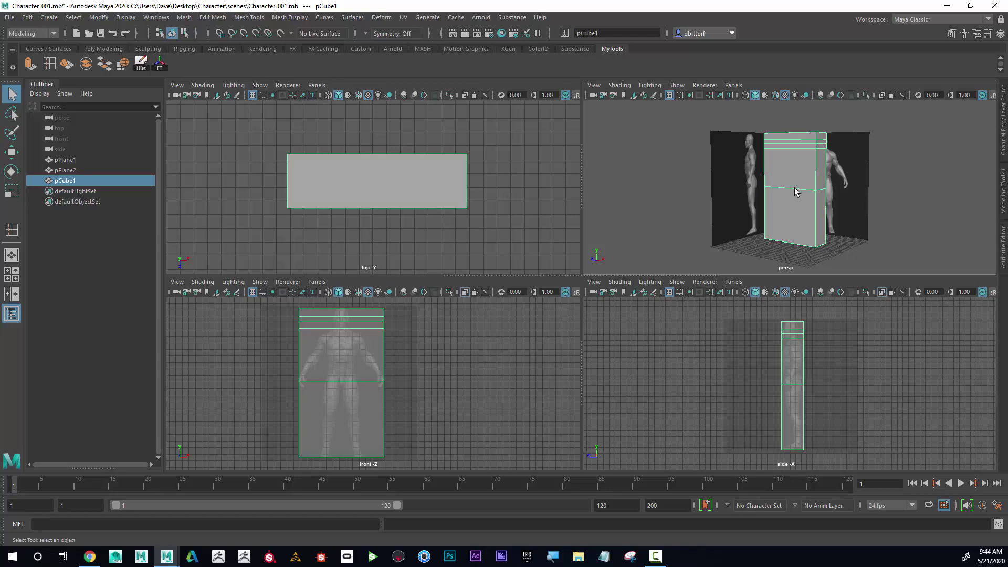
key("Delete")
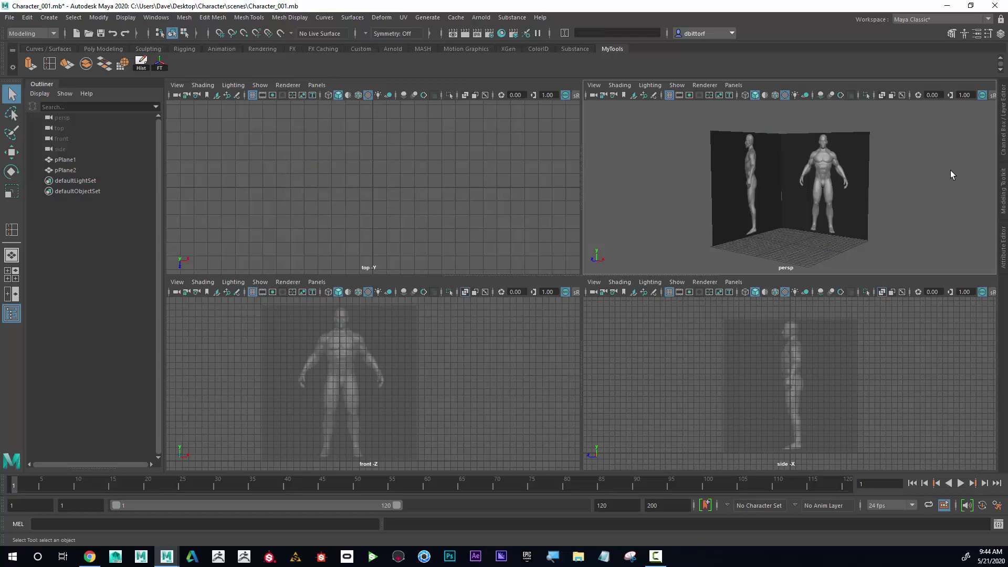
Put pPlane1 and pPlane2 on a new display layer and rename it Reference
left_click(1004, 141)
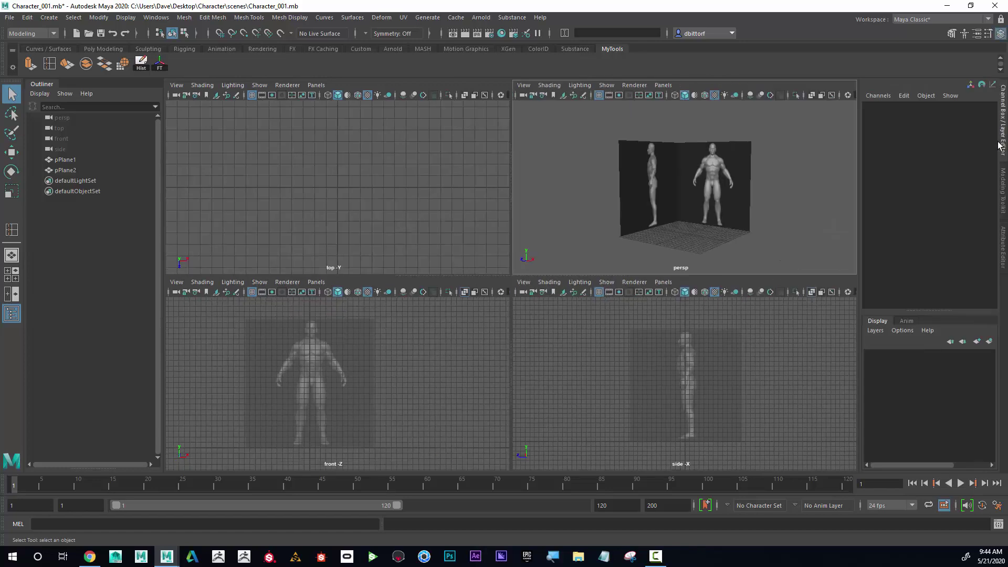
left_click_drag(646, 142, 686, 155)
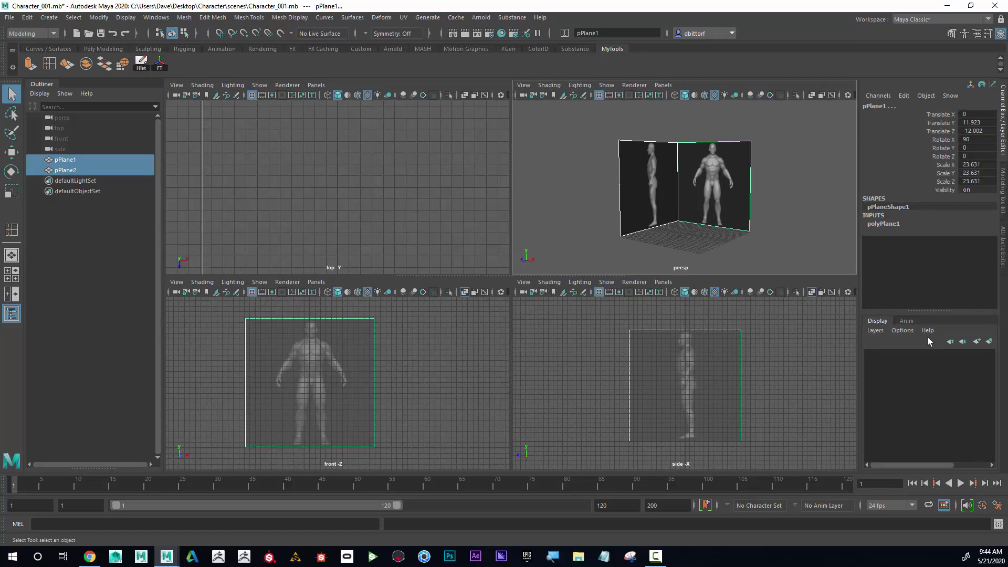
left_click(989, 342)
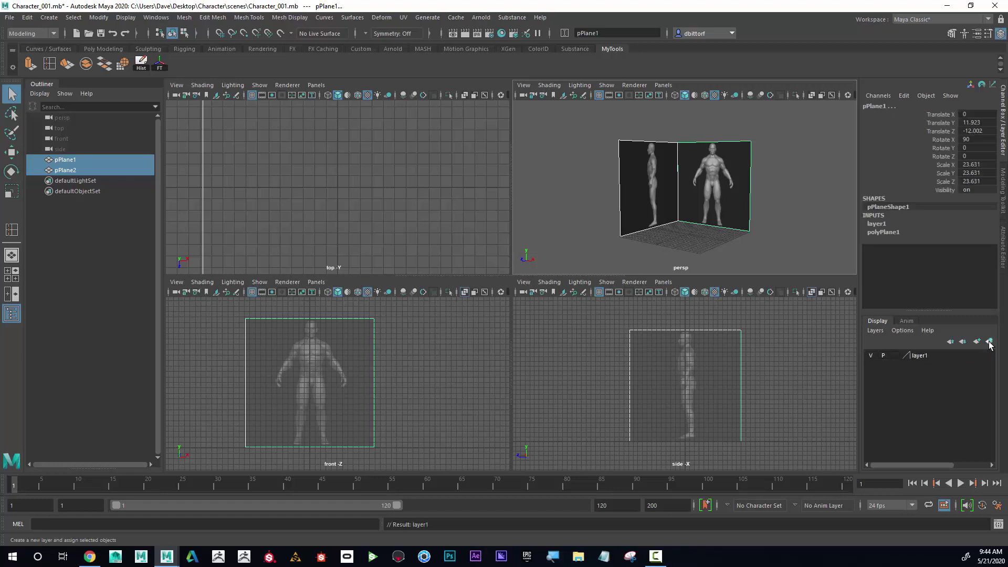
double_click(923, 357)
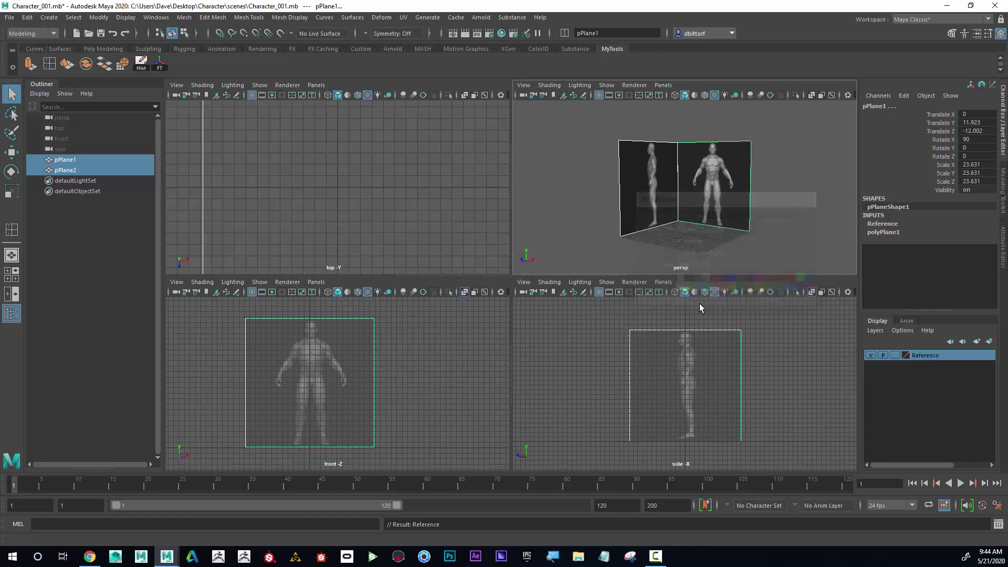
Set the Reference layer's display type to R and confirm the planes can't be selected
left_click(894, 355)
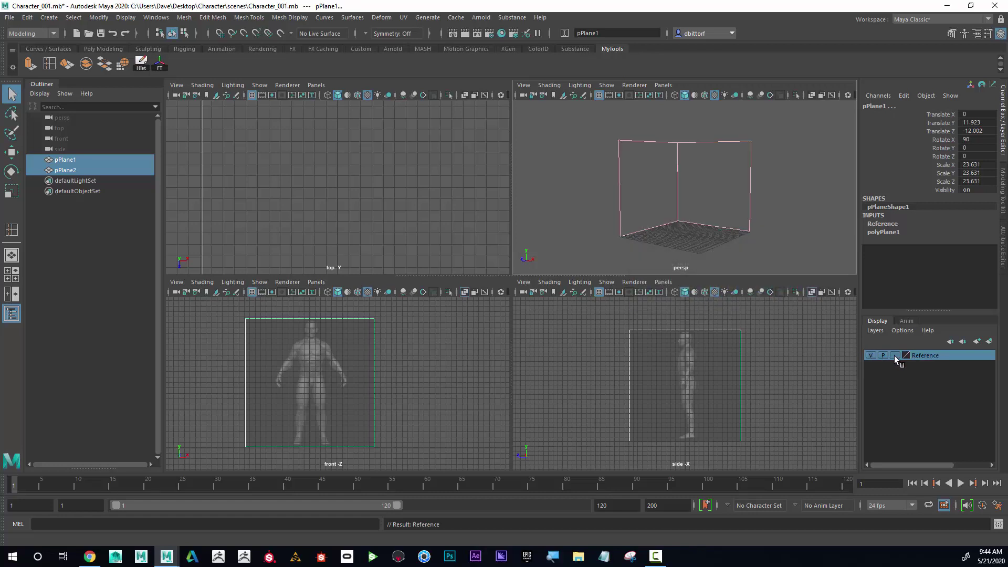
left_click(894, 356)
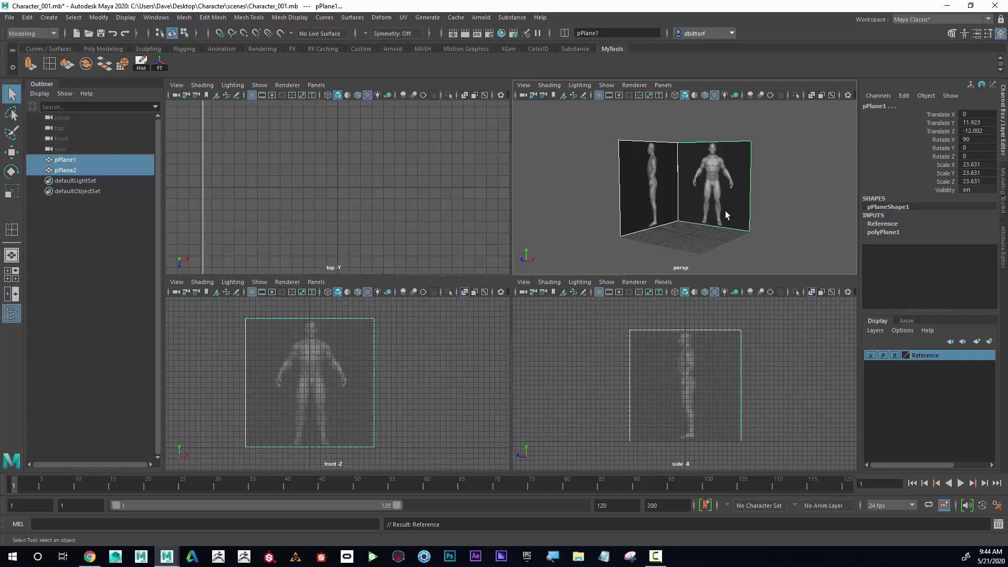
left_click(728, 174)
left_click_drag(626, 138, 664, 155)
left_click_drag(738, 181, 718, 175)
Enable Backface Culling in the persp view, then maximize it facing both figures
left_click(548, 85)
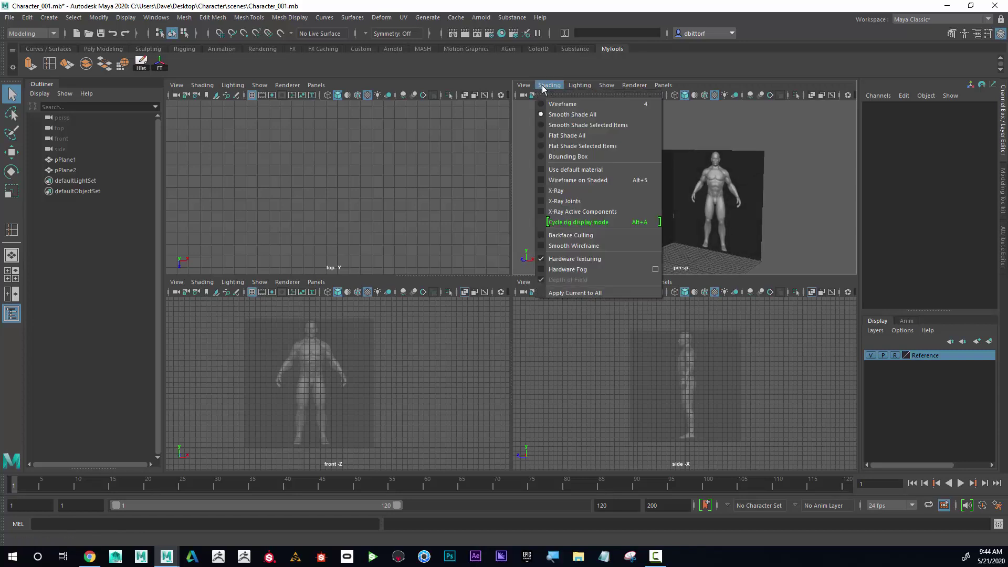
left_click(572, 242)
mouse_move(789, 167)
left_mouse_down("alt")
mouse_move(543, 167)
mouse_move(903, 173)
mouse_move(783, 165)
mouse_move(727, 188)
left_mouse_up("alt")
scroll(730, 208, "up", 2)
scroll(698, 210, "up", 1)
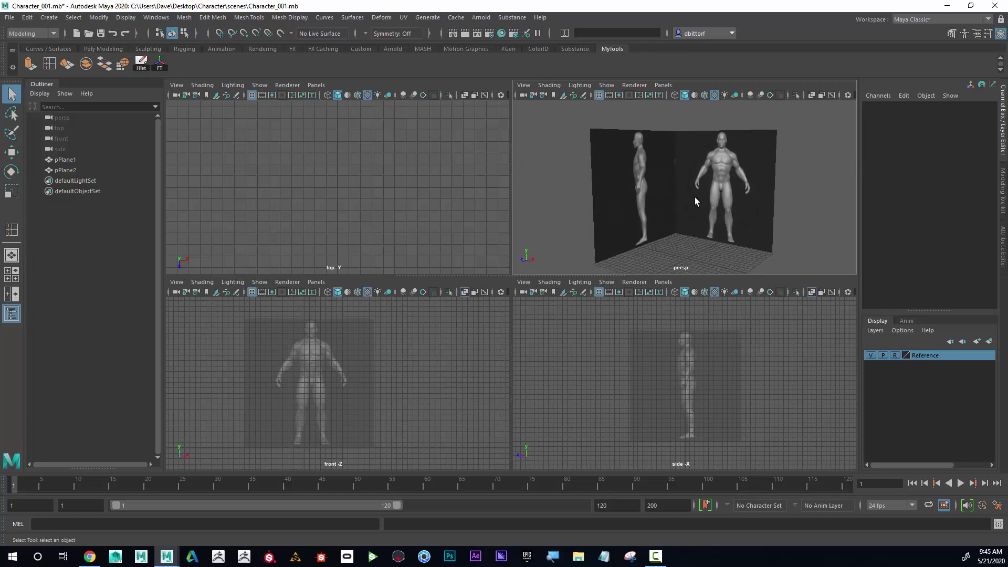
key("space")
left_click_drag(588, 291, 473, 334, "alt")
scroll(480, 342, "up", 2)
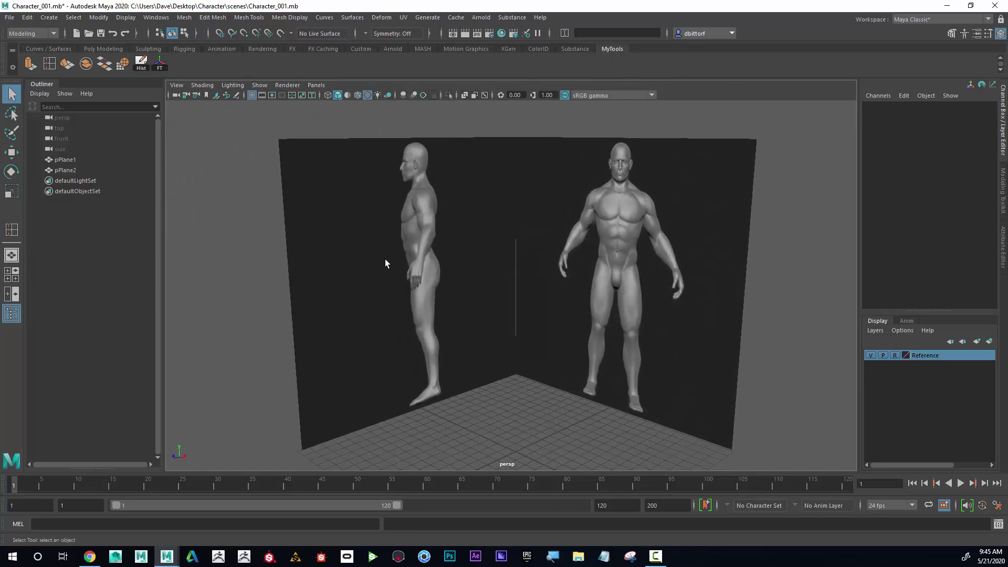